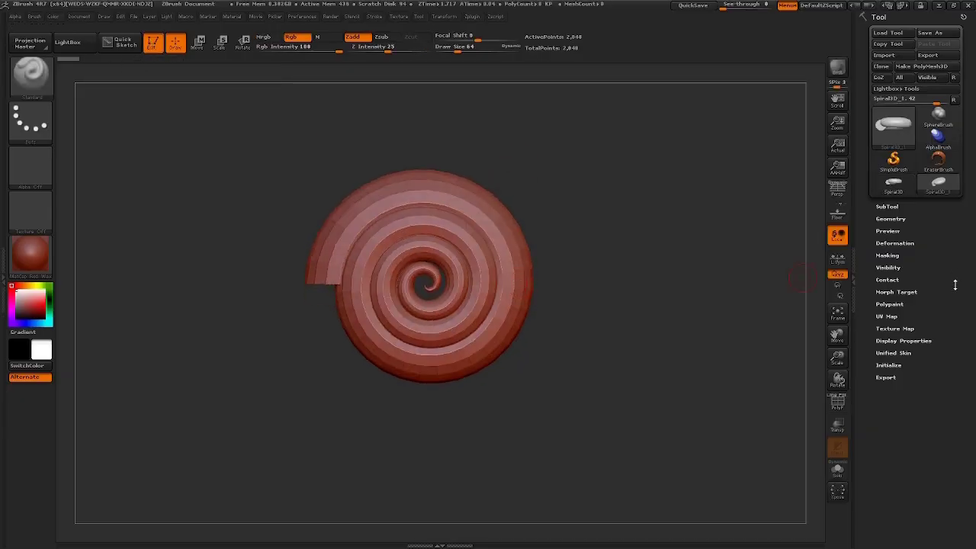
Step: Lower the Spiral3D Coverage to 1106 and thin its inner end to thickness 40
scroll(954, 284, down, 1)
click(888, 358)
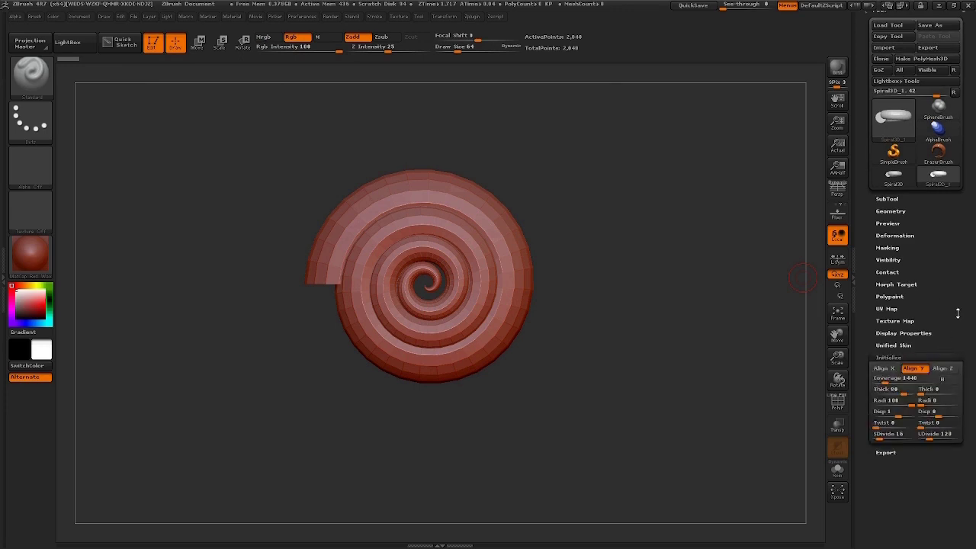
scroll(956, 289, down, 5)
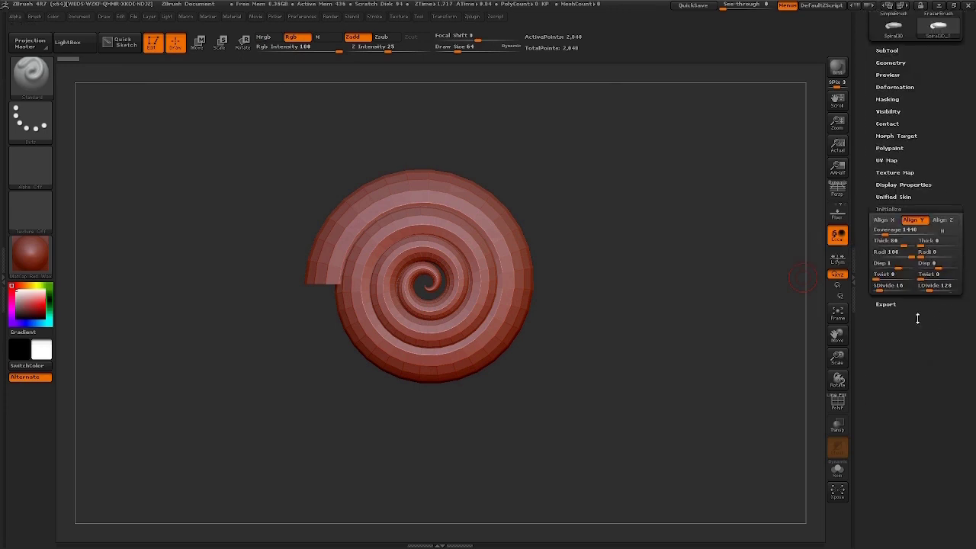
drag(883, 231, 934, 246)
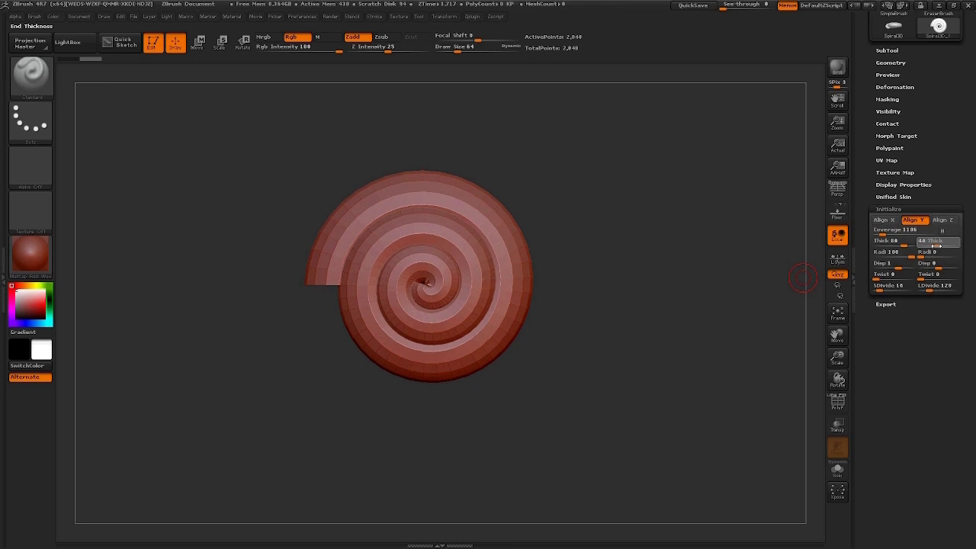
drag(925, 254, 920, 260)
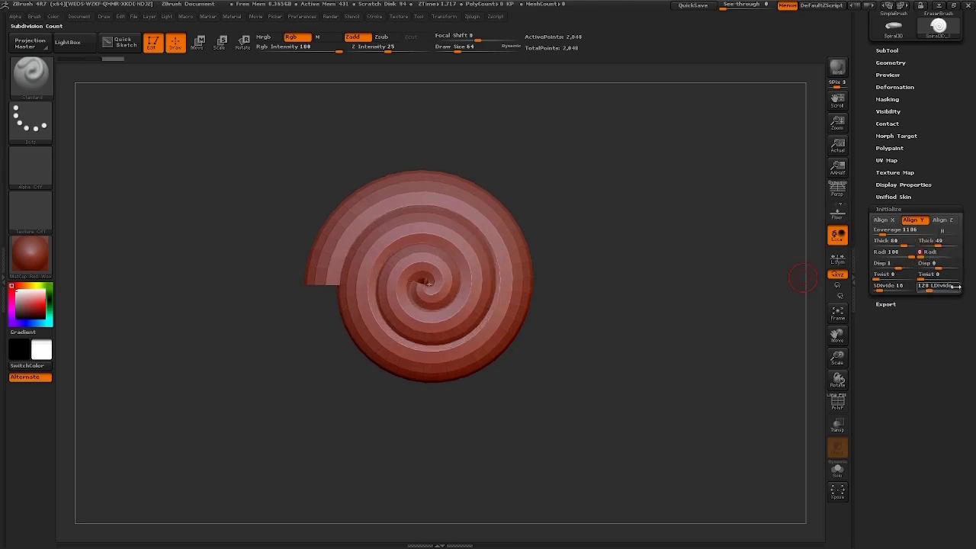
drag(936, 244, 884, 238)
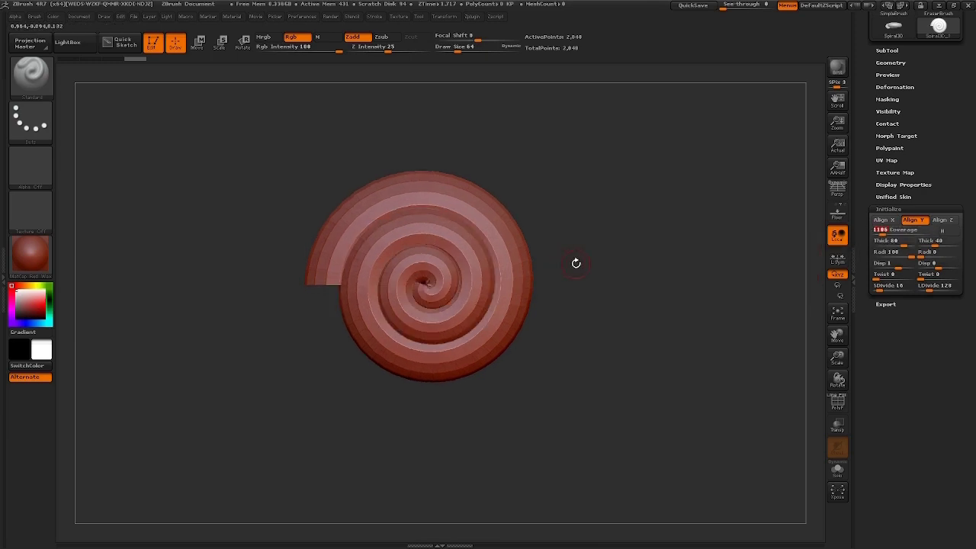
mouse_move(584, 301)
mouse_down()
mouse_move(611, 306)
mouse_move(664, 366)
mouse_move(599, 375)
mouse_move(675, 374)
mouse_move(646, 378)
mouse_move(561, 272)
mouse_move(533, 290)
mouse_move(544, 285)
mouse_move(543, 265)
mouse_up()
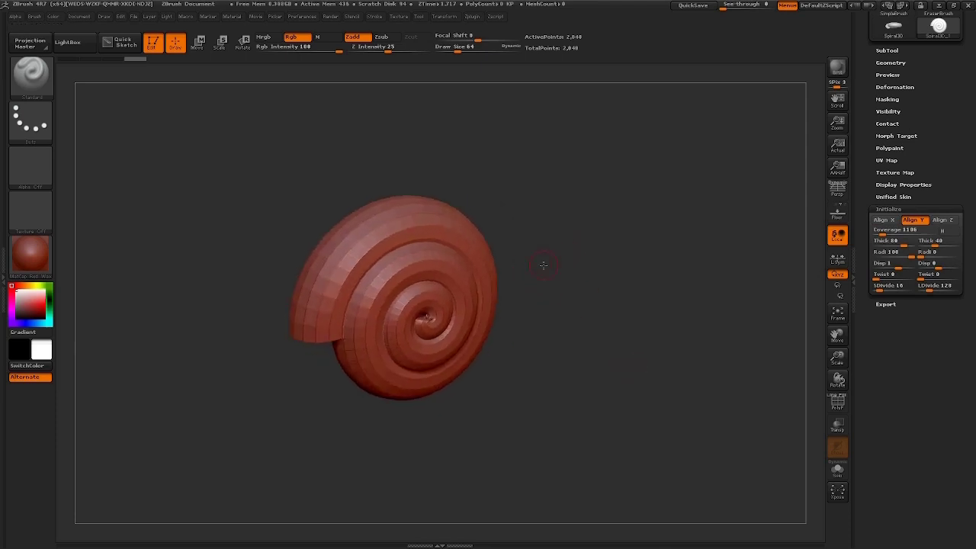
scroll(958, 152, up, 5)
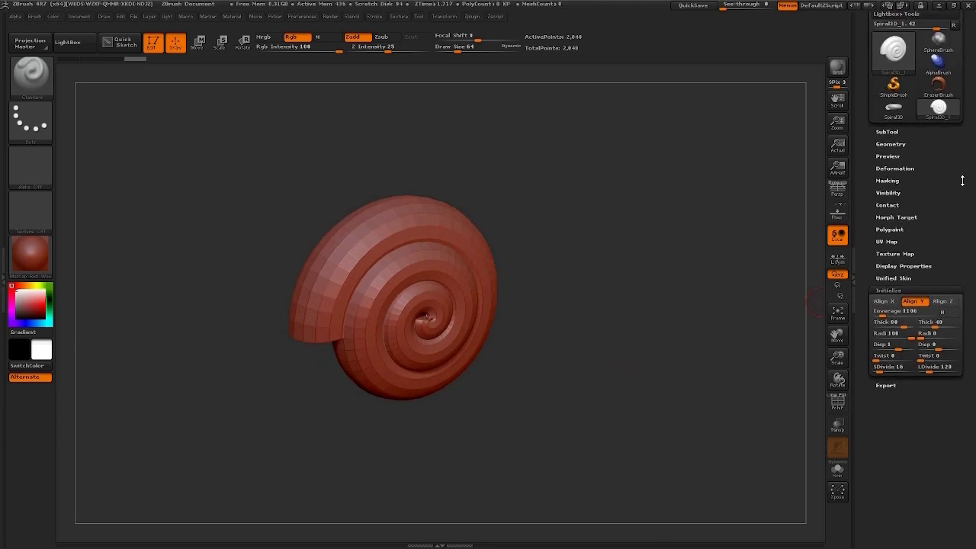
Step: Convert the spiral into an editable PolyMesh3D
scroll(968, 210, up, 2)
click(922, 67)
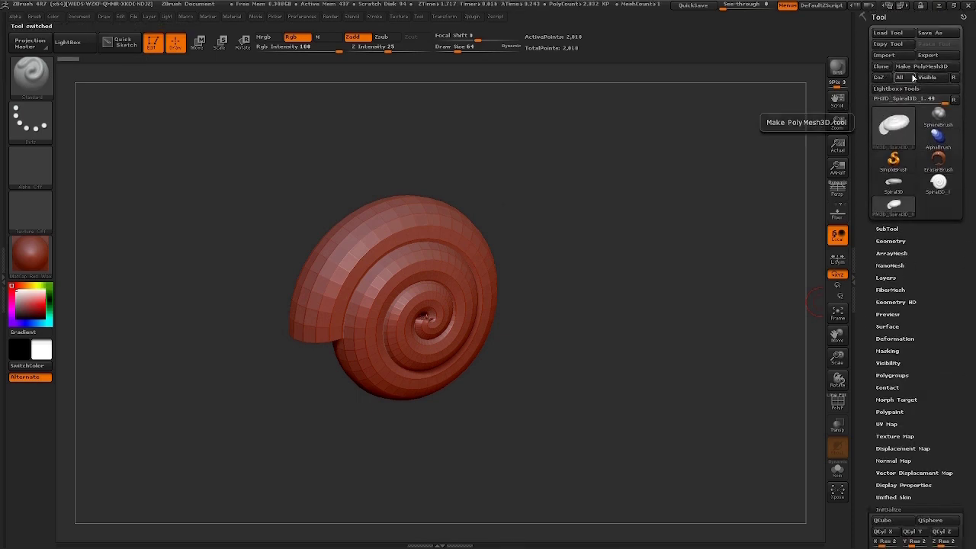
mouse_move(548, 259)
mouse_down()
mouse_move(603, 235)
mouse_move(610, 157)
mouse_up()
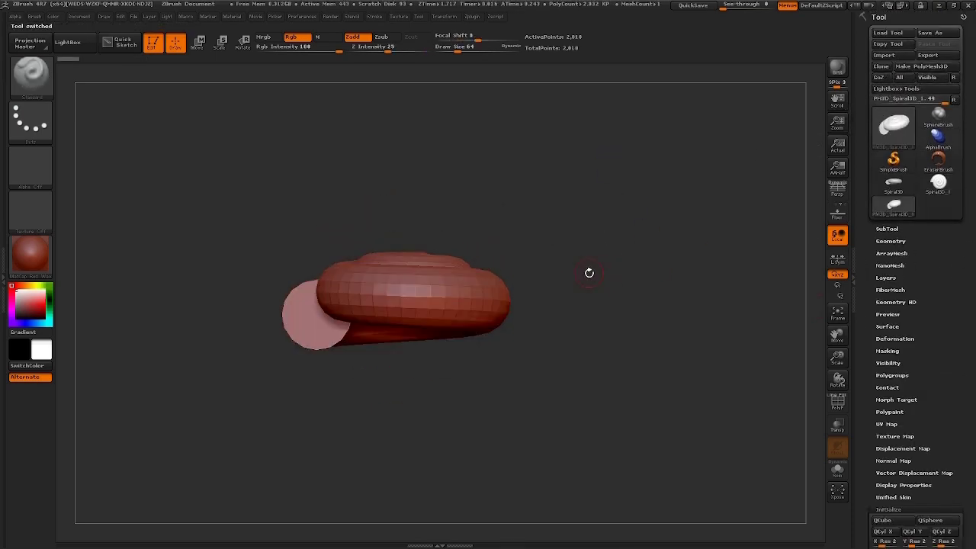
alt+drag(580, 289, 627, 253)
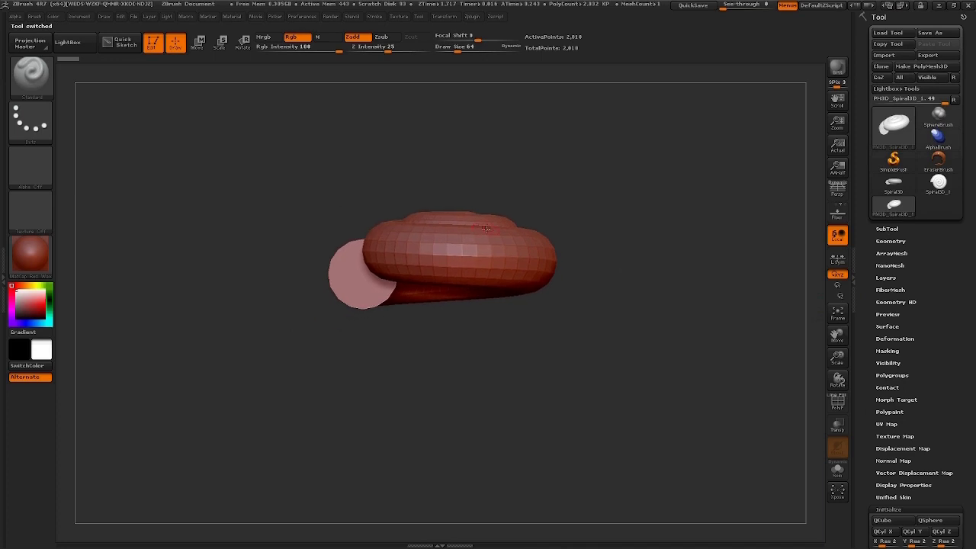
Step: Rotate the spiral with Transpose until it lies flat facing the front, then return to Draw mode
key(r)
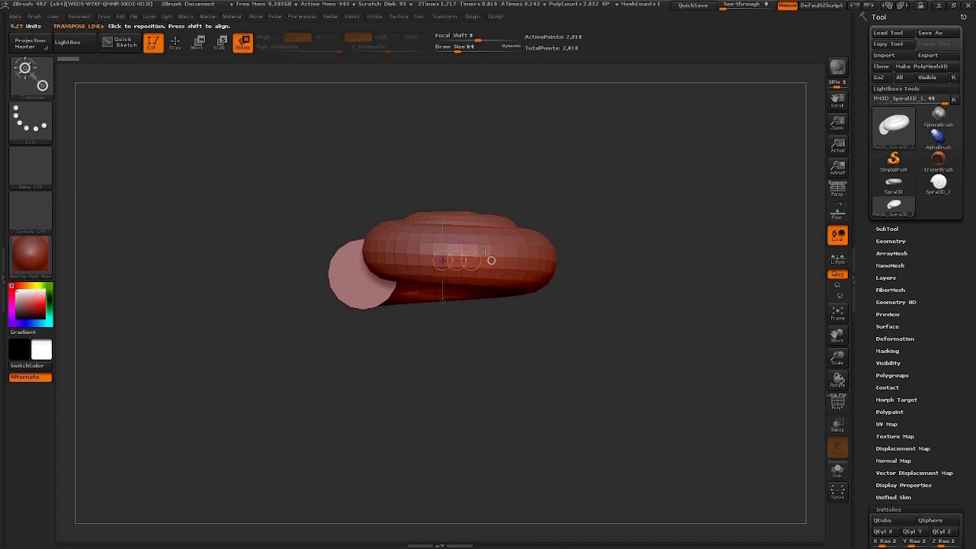
drag(375, 251, 646, 251)
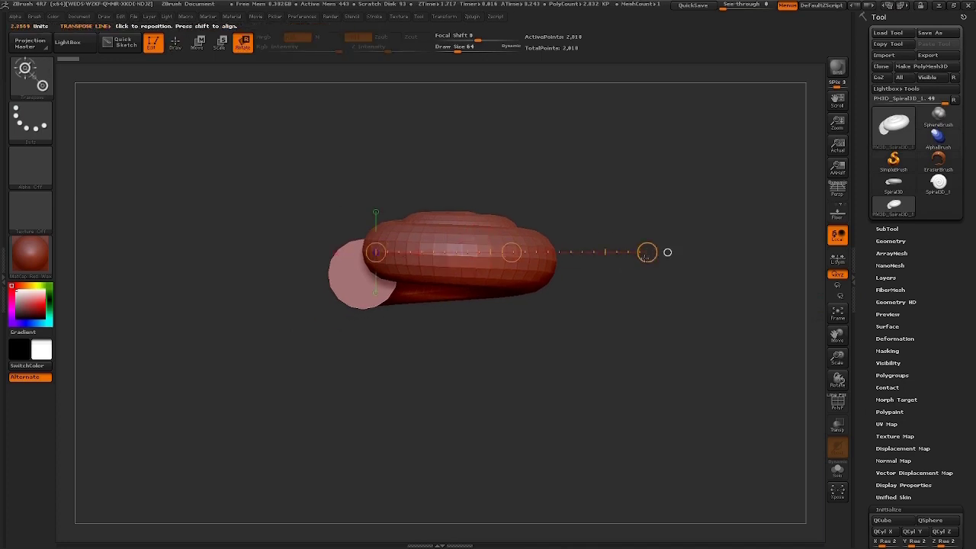
drag(566, 179, 609, 170)
mouse_move(283, 260)
mouse_down()
mouse_move(544, 259)
mouse_move(430, 403)
mouse_move(316, 445)
mouse_up()
drag(402, 260, 526, 260)
mouse_move(439, 394)
mouse_down()
mouse_move(566, 333)
mouse_move(539, 381)
mouse_up()
drag(414, 256, 610, 255)
shift+drag(539, 381, 542, 371)
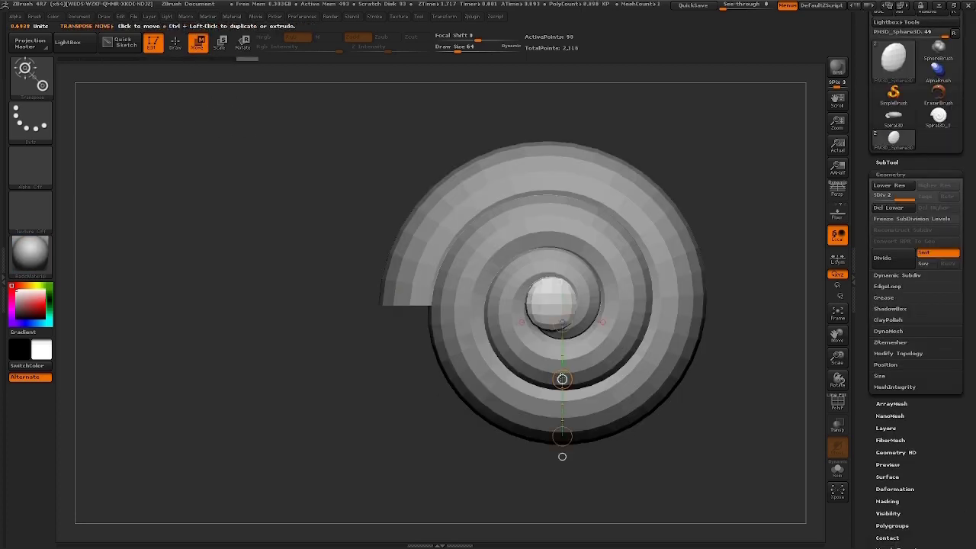
mouse_move(413, 419)
mouse_down()
mouse_move(398, 394)
mouse_move(431, 418)
mouse_move(429, 390)
mouse_move(498, 366)
mouse_move(522, 315)
mouse_move(559, 328)
mouse_move(514, 286)
mouse_move(567, 291)
mouse_move(488, 321)
mouse_move(461, 175)
mouse_move(488, 305)
mouse_up()
key(q)
key(space)
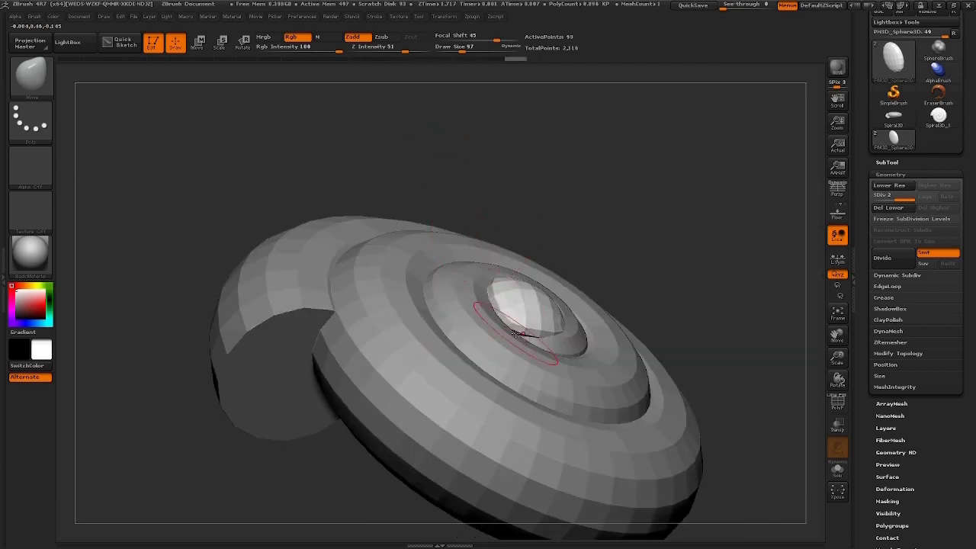
Step: Orbit around the shell to check the sphere sitting in the coil's centre
drag(524, 336, 546, 336)
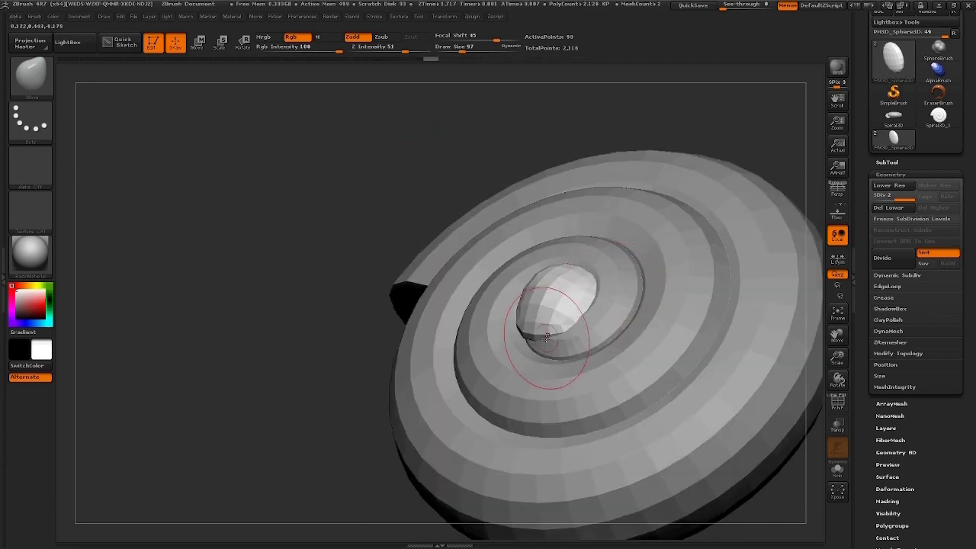
mouse_move(311, 302)
mouse_down()
mouse_move(580, 267)
mouse_move(521, 312)
mouse_up()
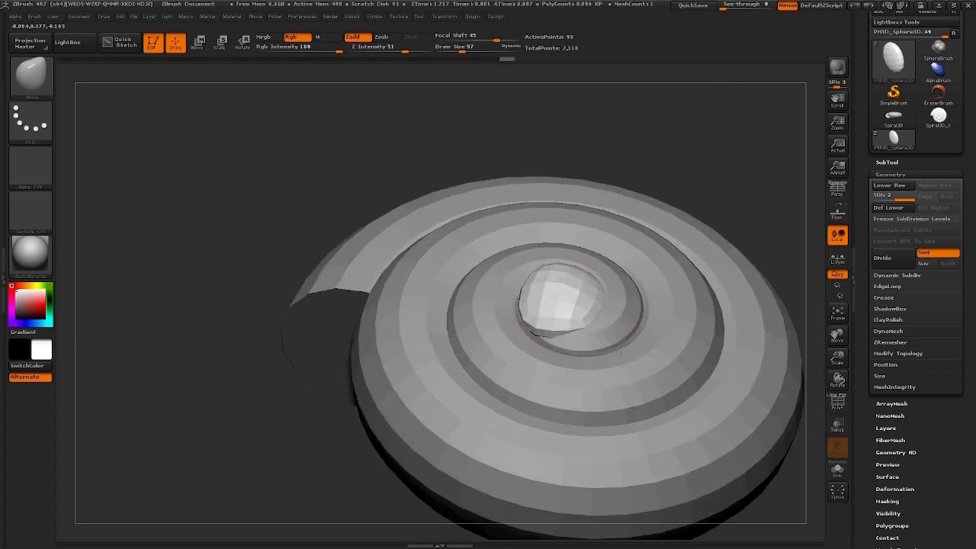
drag(655, 175, 670, 181)
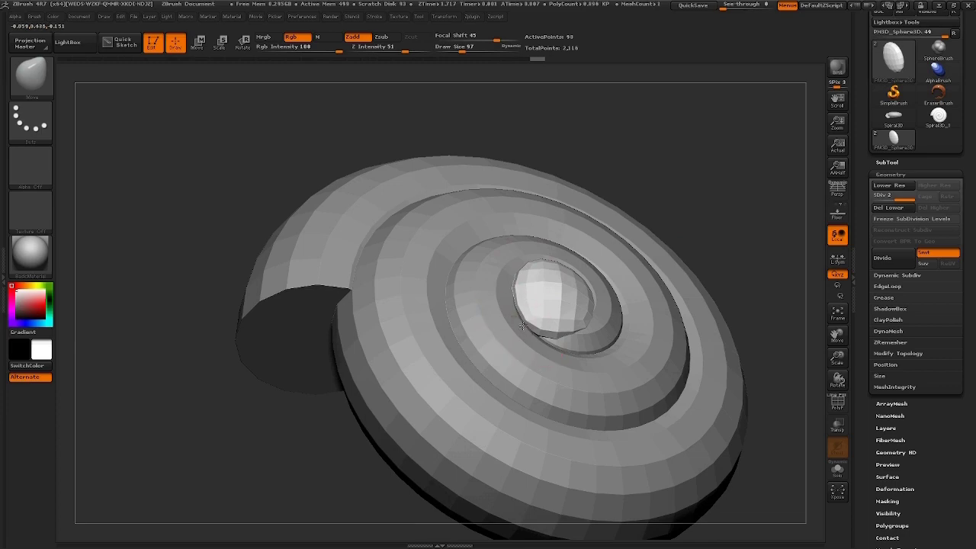
drag(688, 272, 540, 321)
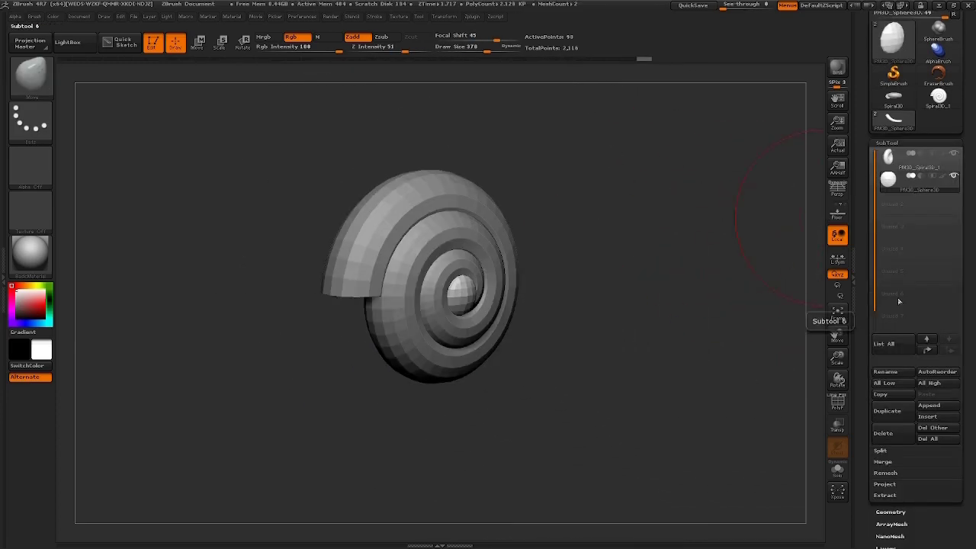
Step: Insert a Ring3D subtool and make it the active part
click(929, 417)
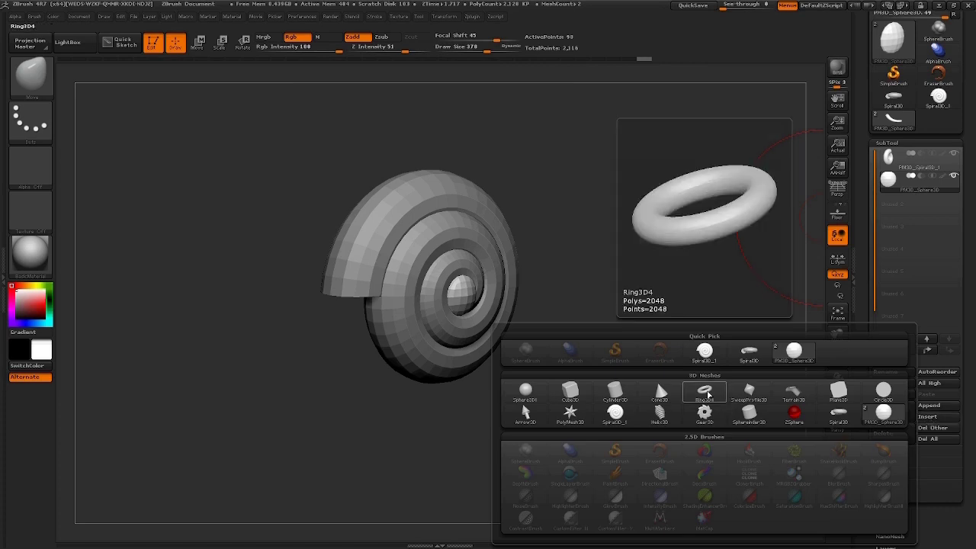
click(704, 394)
mouse_move(597, 338)
mouse_down()
mouse_move(617, 353)
mouse_move(524, 261)
mouse_move(620, 312)
mouse_move(621, 224)
mouse_move(633, 300)
mouse_up()
alt+click(595, 308)
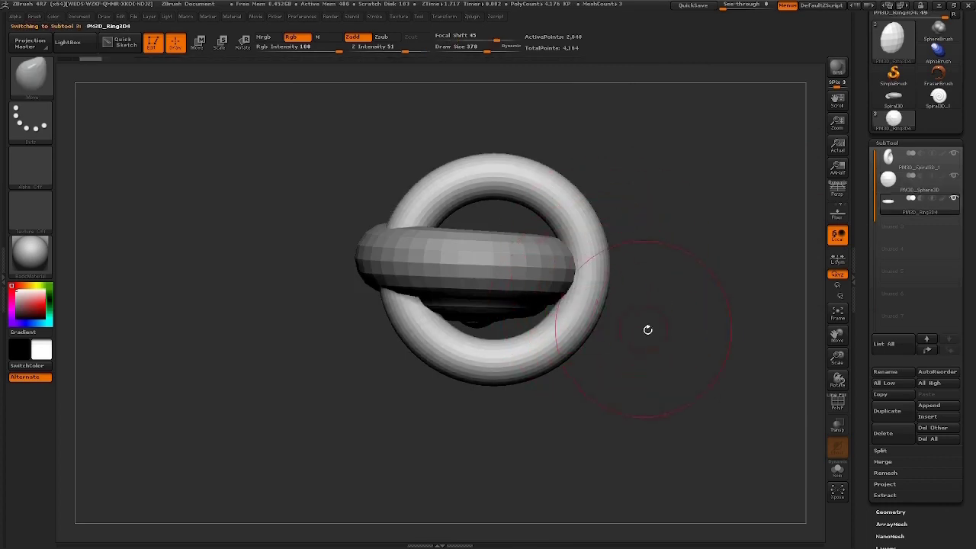
mouse_move(660, 344)
mouse_down()
mouse_move(654, 242)
mouse_move(630, 298)
mouse_up()
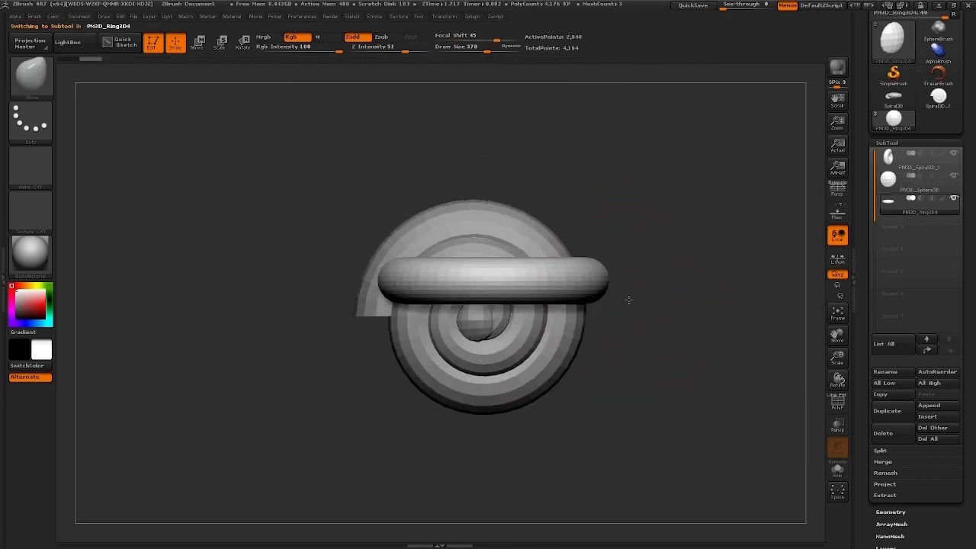
Step: Move the ring down beneath the spiral shell to form the snail's body
key(w)
drag(534, 400, 525, 446)
key(q)
ctrl+drag(300, 206, 456, 353)
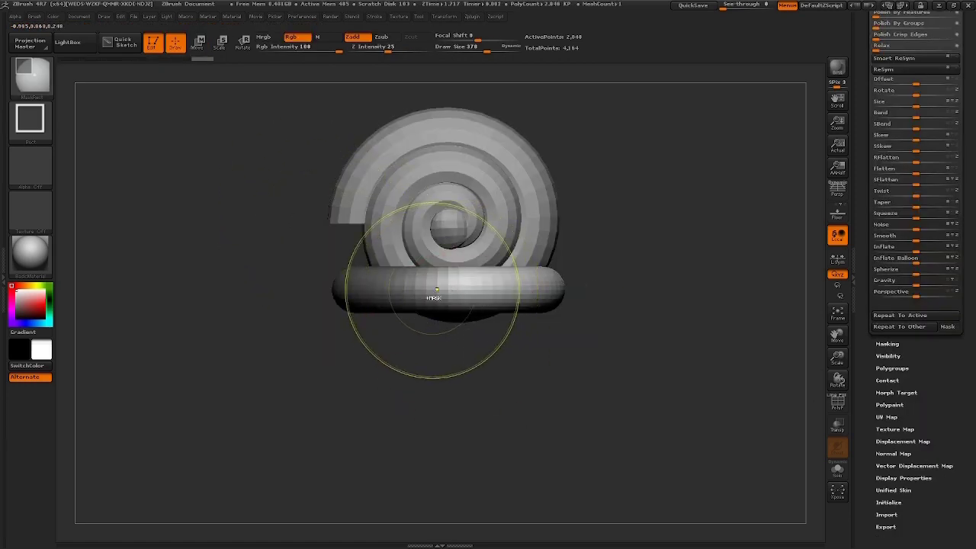
Step: Pick the Move brush (BMV) and inflate the ring subtool to thicken the snail's body
key(b)
key(m)
key(v)
mouse_move(603, 333)
mouse_down()
mouse_move(619, 313)
mouse_move(530, 299)
mouse_up()
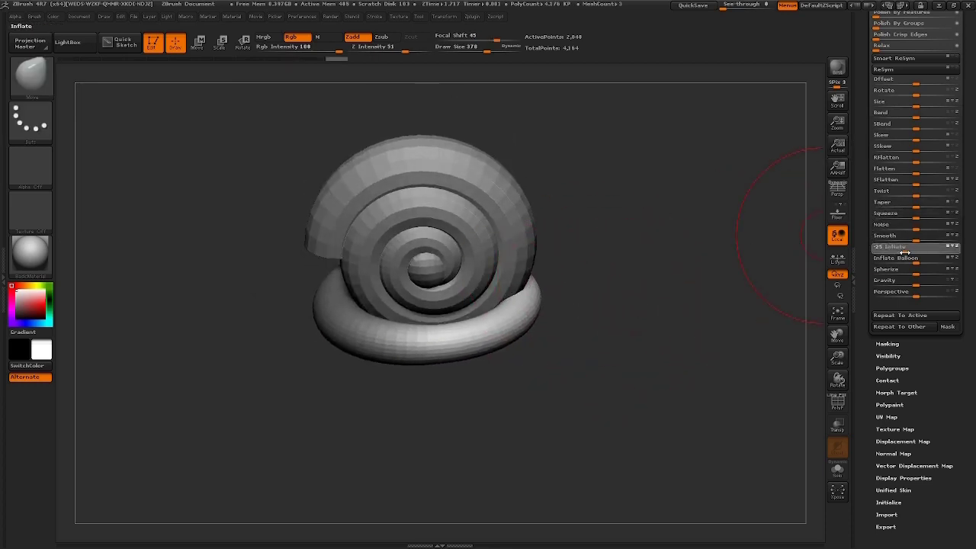
mouse_move(754, 305)
mouse_down()
mouse_move(599, 312)
mouse_move(705, 303)
mouse_up()
mouse_move(666, 259)
mouse_down()
mouse_move(625, 322)
mouse_move(671, 309)
mouse_up()
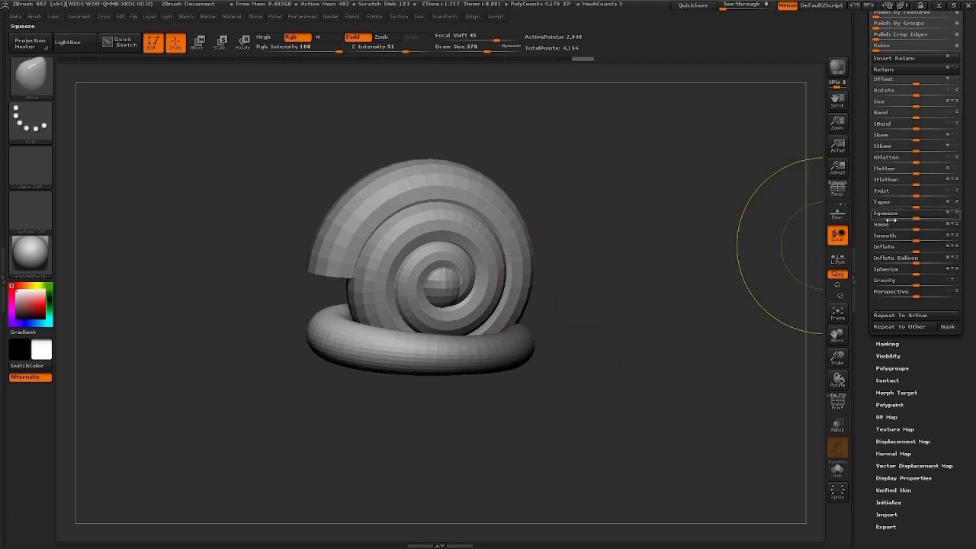
drag(913, 249, 933, 248)
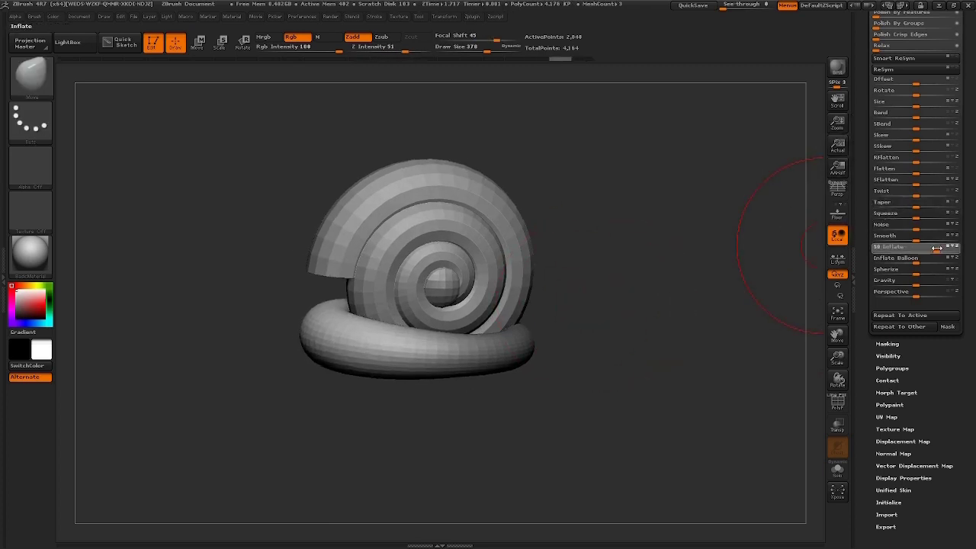
shift+drag(686, 255, 622, 259)
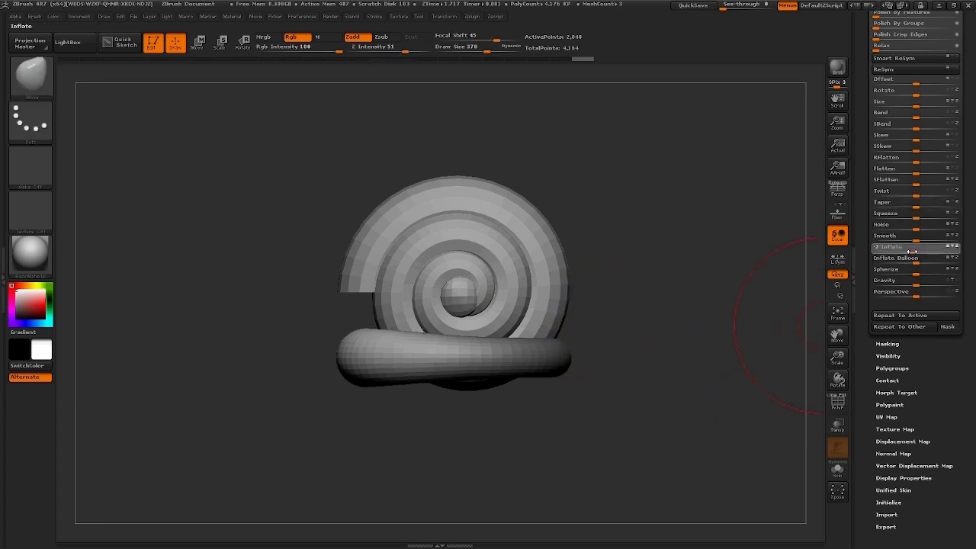
mouse_move(638, 333)
mouse_down()
mouse_move(617, 315)
mouse_move(418, 315)
mouse_up()
Step: Reduce the brush Draw Size to 401 and scroll the Tool palette toward the SubTool list
key(space)
key(space)
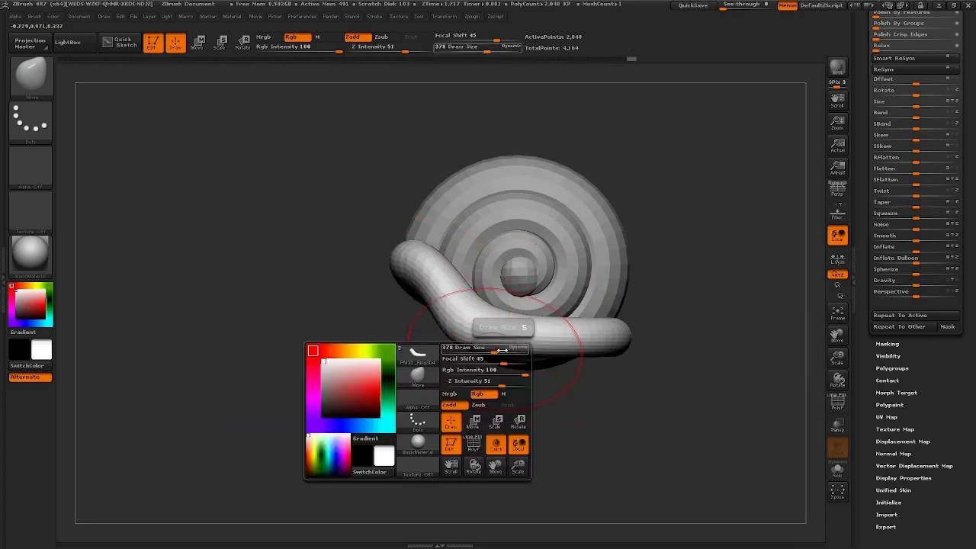
mouse_move(481, 351)
mouse_down()
mouse_move(580, 356)
mouse_move(610, 342)
mouse_up()
key(space)
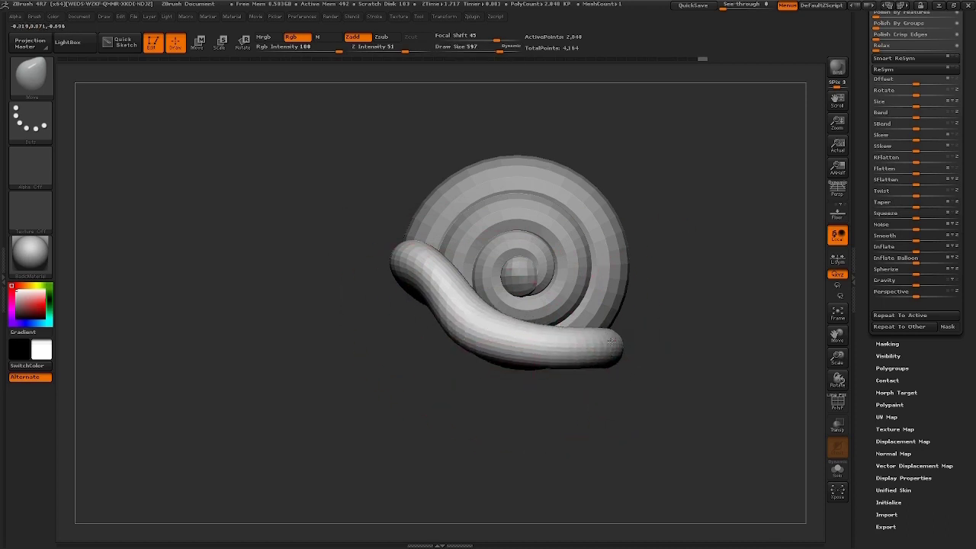
key(space)
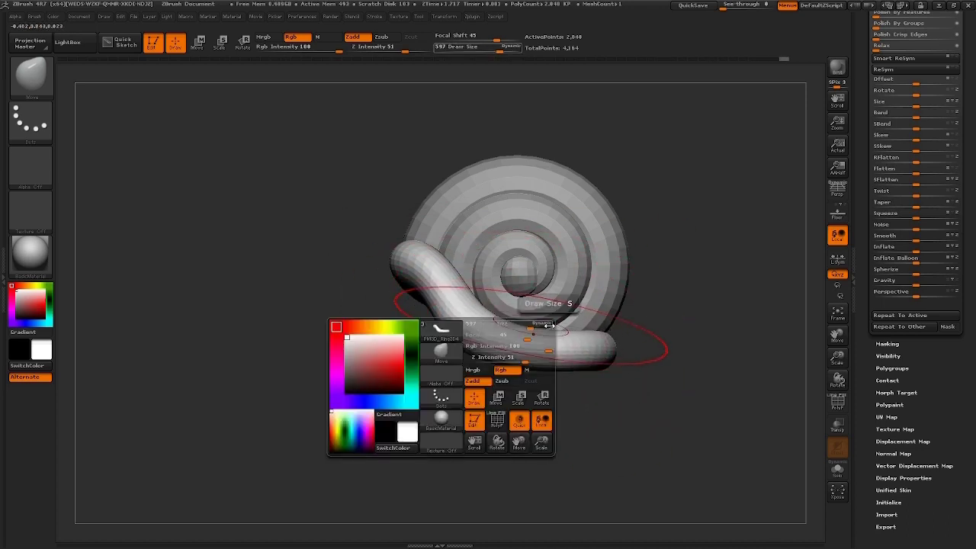
drag(529, 326, 496, 337)
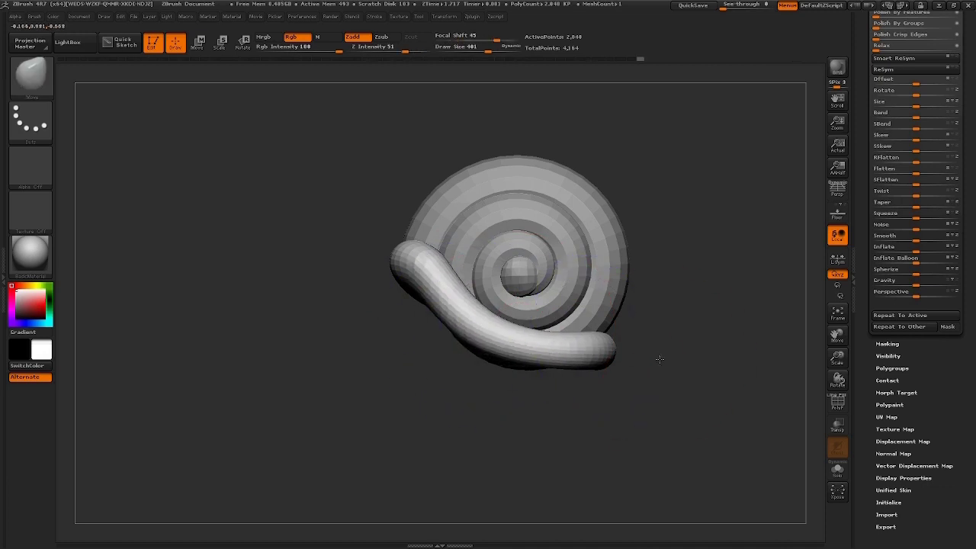
drag(653, 355, 560, 389)
drag(967, 414, 966, 392)
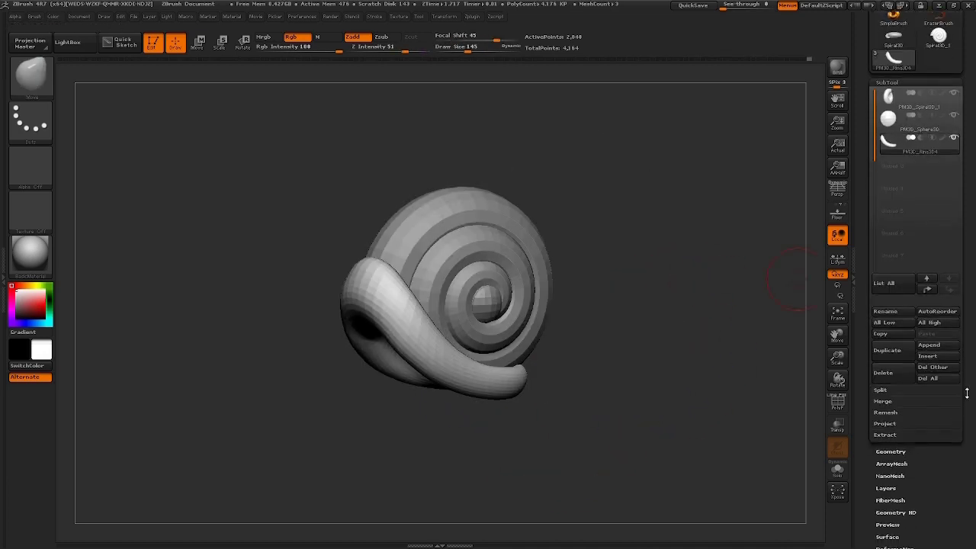
Step: Insert a Cylinder3D subtool and make it the active part
click(928, 356)
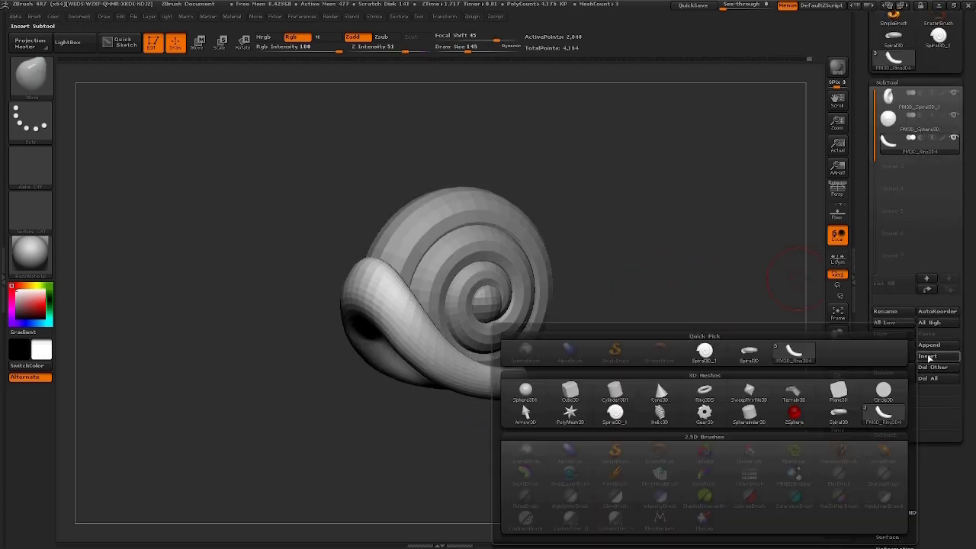
click(615, 395)
mouse_move(668, 322)
mouse_down()
mouse_move(653, 327)
mouse_move(731, 232)
mouse_up()
click(912, 166)
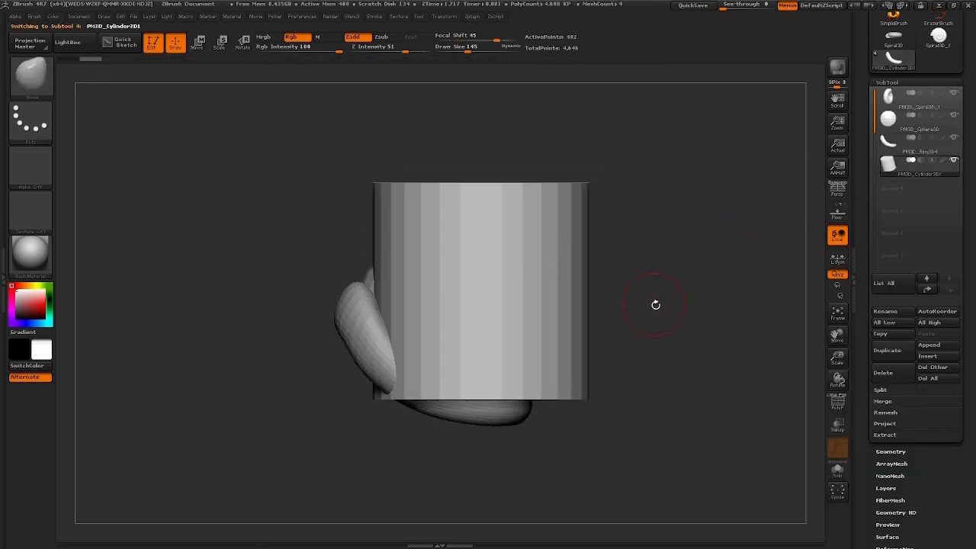
alt+drag(653, 282, 667, 288)
alt+drag(660, 391, 629, 337)
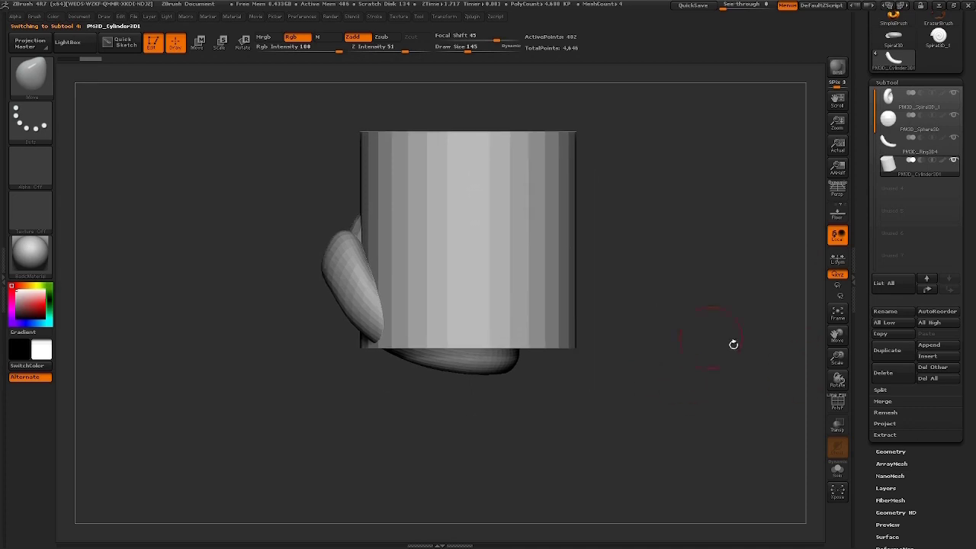
mouse_move(755, 381)
mouse_down()
mouse_move(702, 342)
mouse_move(571, 277)
mouse_up()
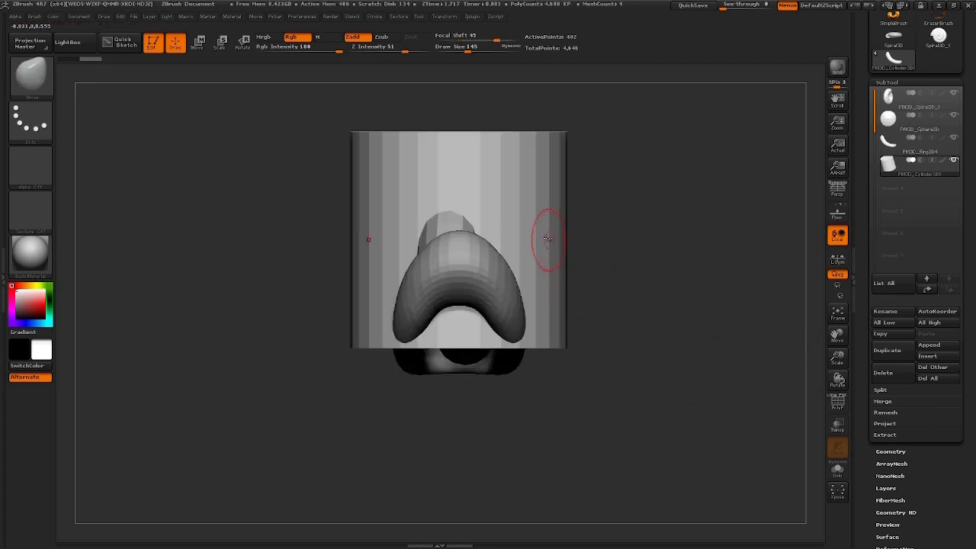
mouse_move(549, 239)
mouse_down()
mouse_move(652, 273)
mouse_move(747, 343)
mouse_up()
Step: Scroll down the Tool palette to the cylinder's Deformation settings
scroll(890, 411, down, 2)
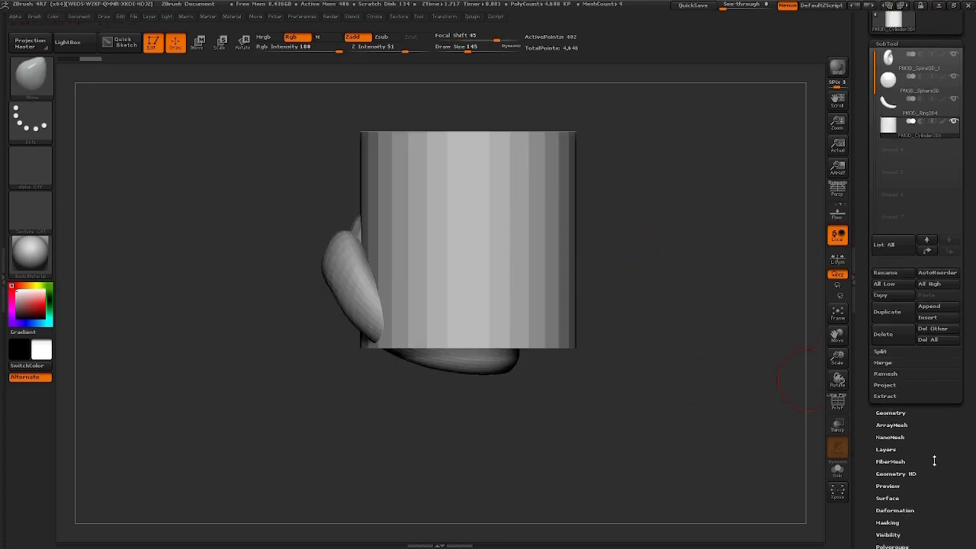
scroll(934, 460, down, 2)
click(899, 449)
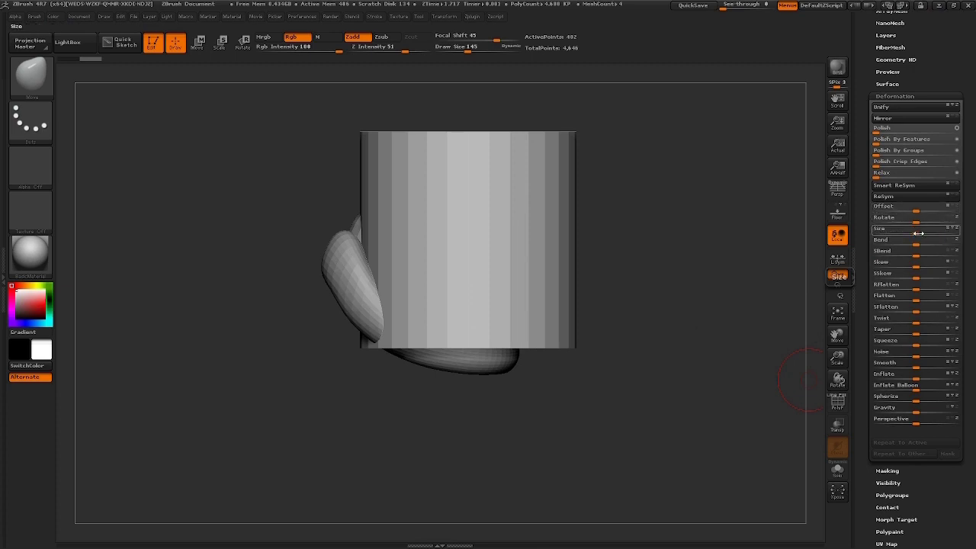
Step: Shrink the cylinder, move it out of the shell and rotate it to lie horizontally
mouse_move(918, 234)
mouse_down()
mouse_move(897, 236)
mouse_move(908, 232)
mouse_up()
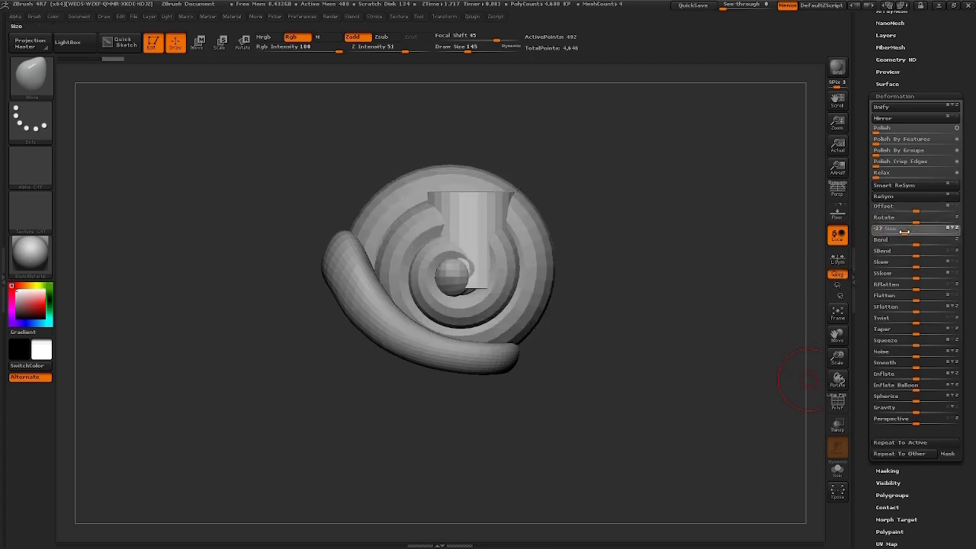
key(w)
drag(468, 233, 631, 233)
drag(551, 233, 373, 233)
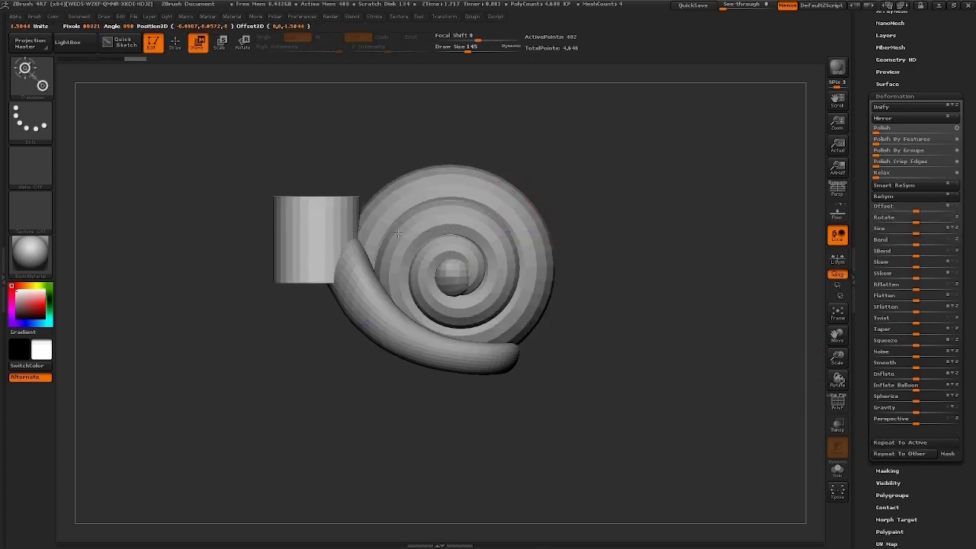
drag(296, 227, 296, 470)
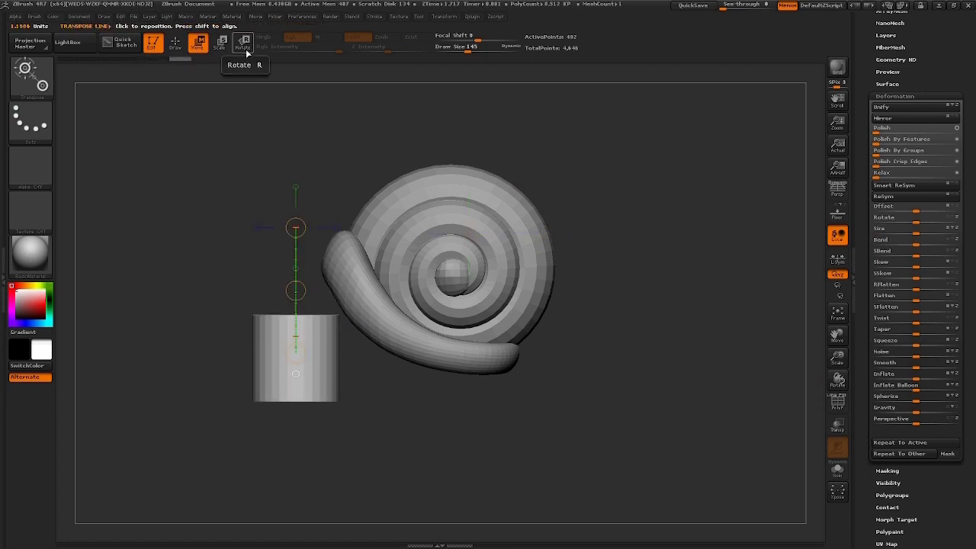
mouse_move(305, 321)
mouse_down()
mouse_move(303, 455)
mouse_move(414, 412)
mouse_move(448, 323)
mouse_up()
drag(401, 421, 388, 414)
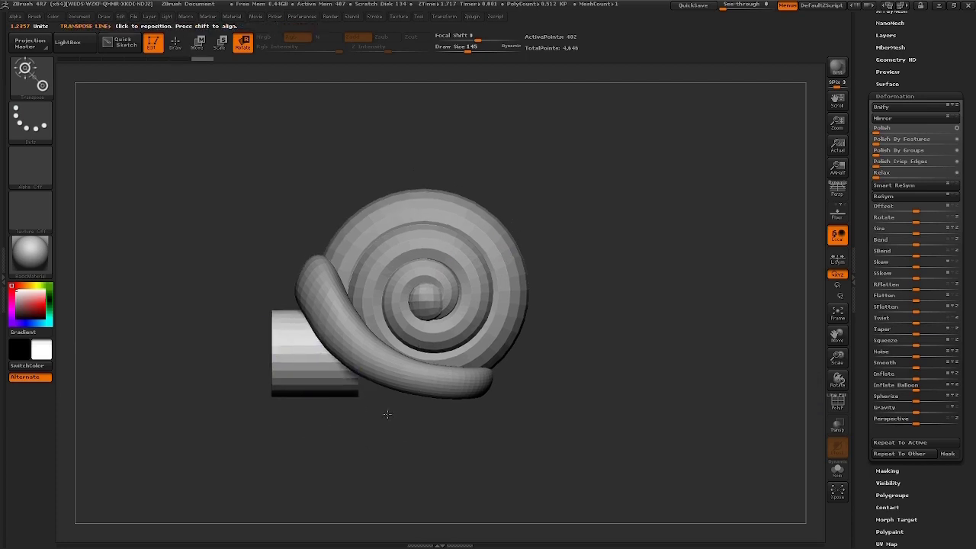
Step: Scale the cylinder into a wide horizontal foot beneath the shell, with Transp turned on
drag(272, 329, 272, 484)
key(w)
drag(289, 357, 628, 357)
key(e)
ctrl+shift+drag(198, 280, 411, 447)
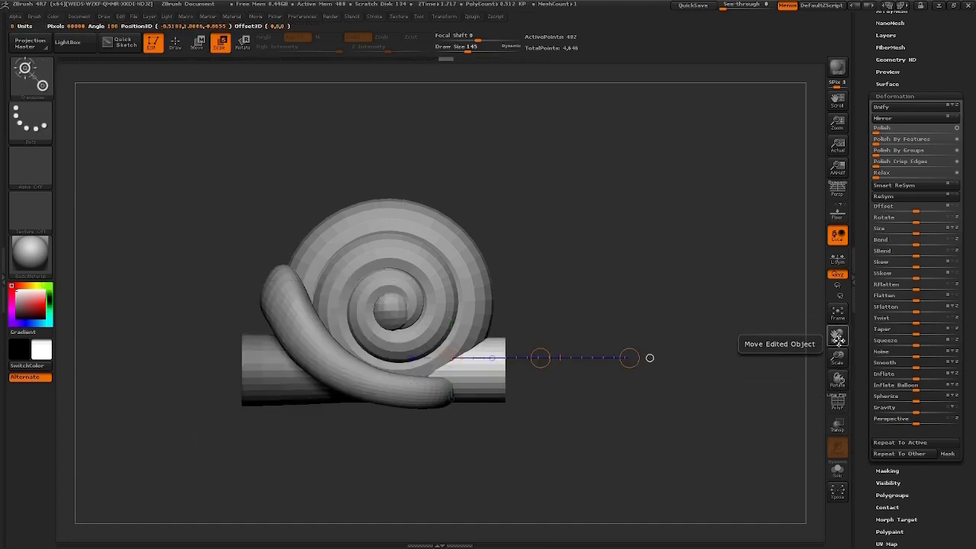
click(837, 425)
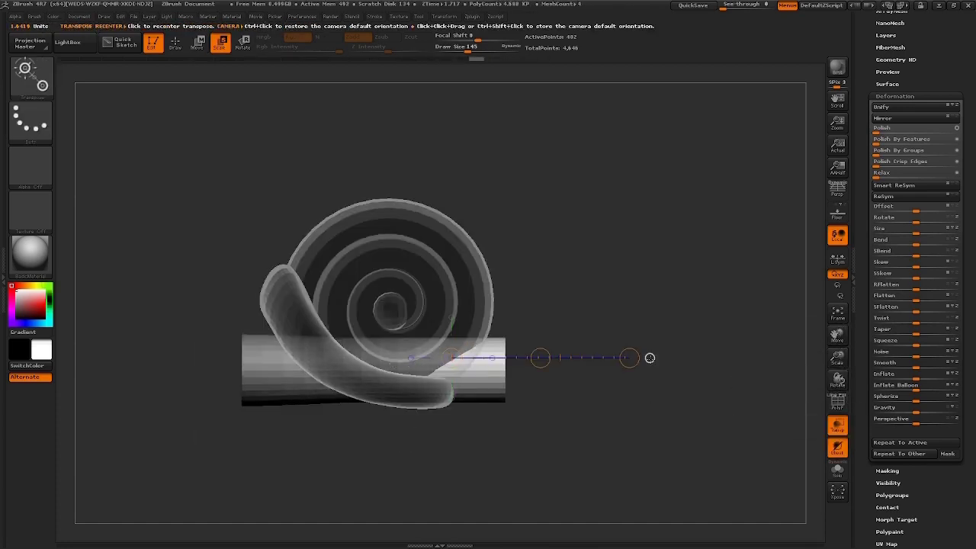
drag(629, 357, 506, 359)
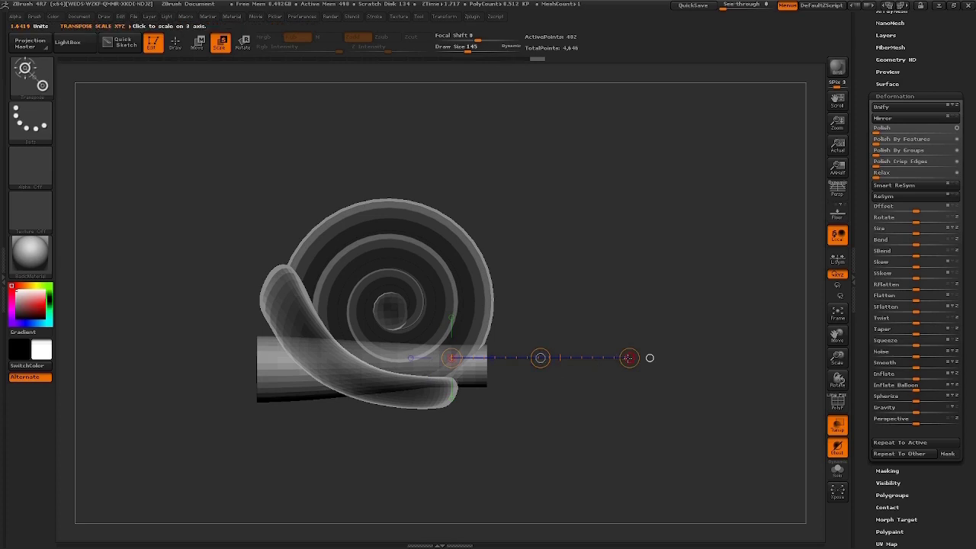
drag(629, 357, 638, 377)
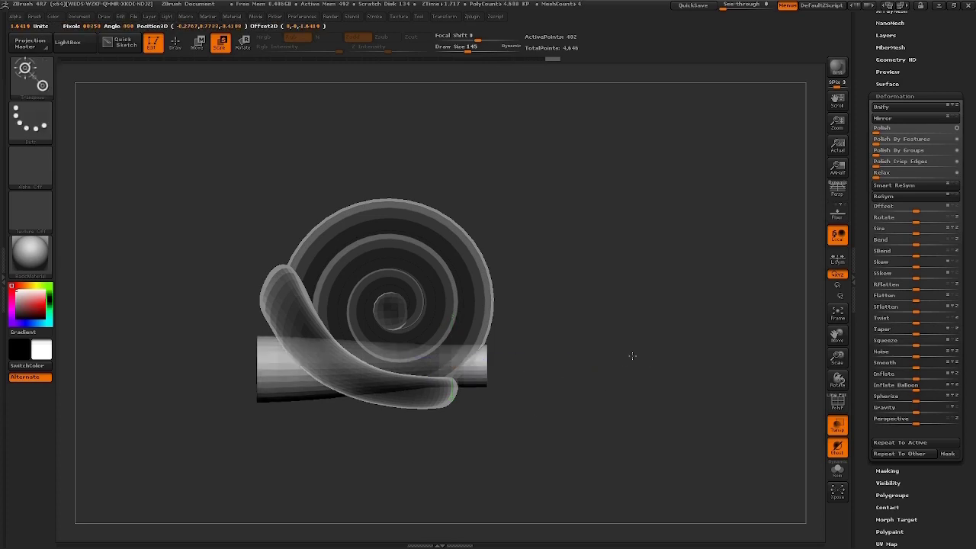
mouse_move(587, 403)
mouse_down()
mouse_move(584, 283)
mouse_move(615, 289)
mouse_move(617, 281)
mouse_move(593, 326)
mouse_move(678, 358)
mouse_move(599, 373)
mouse_move(480, 347)
mouse_up()
key(q)
mouse_move(542, 338)
mouse_down()
mouse_move(492, 372)
mouse_move(528, 364)
mouse_move(516, 348)
mouse_move(272, 432)
mouse_move(266, 378)
mouse_move(282, 435)
mouse_up()
key(space)
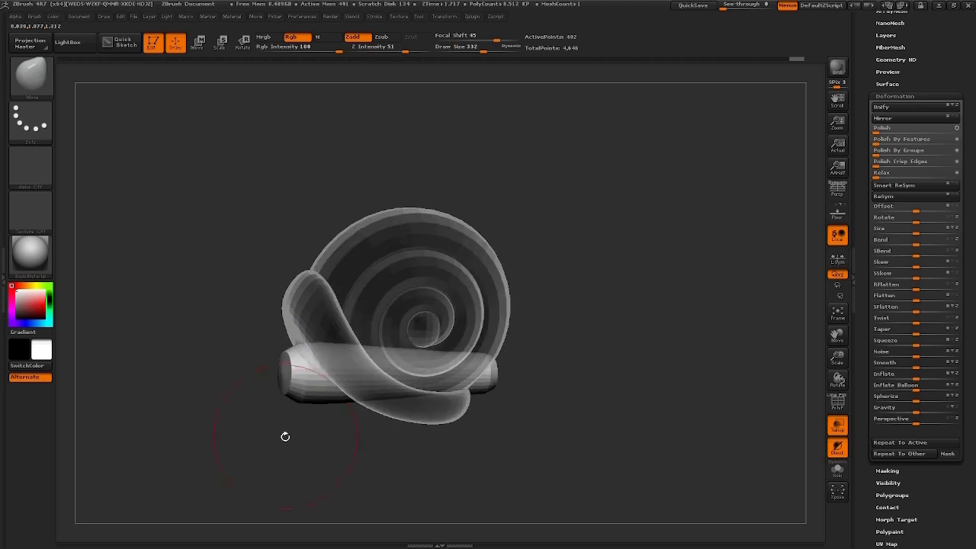
Step: Enable DynaMesh at resolution 32 on the cylinder foot to round its ends
click(894, 96)
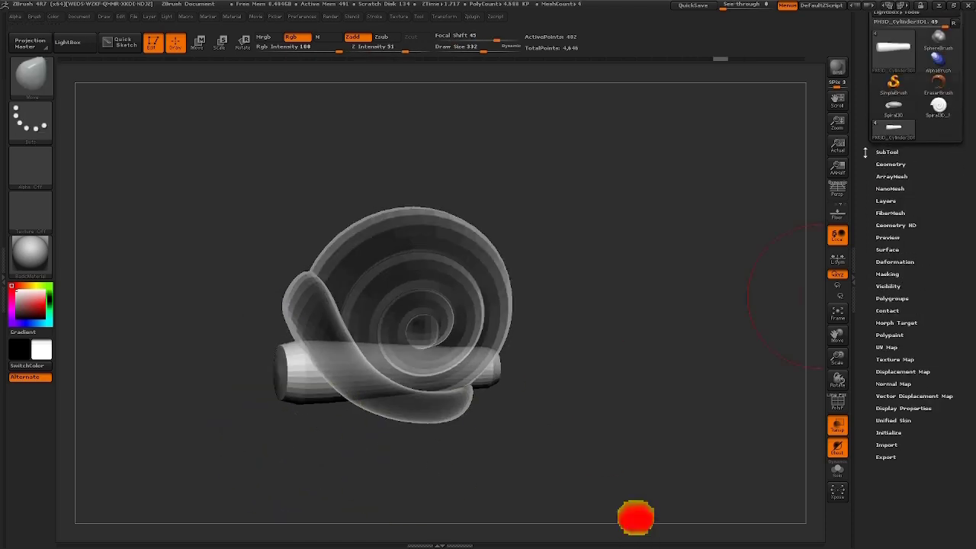
click(889, 164)
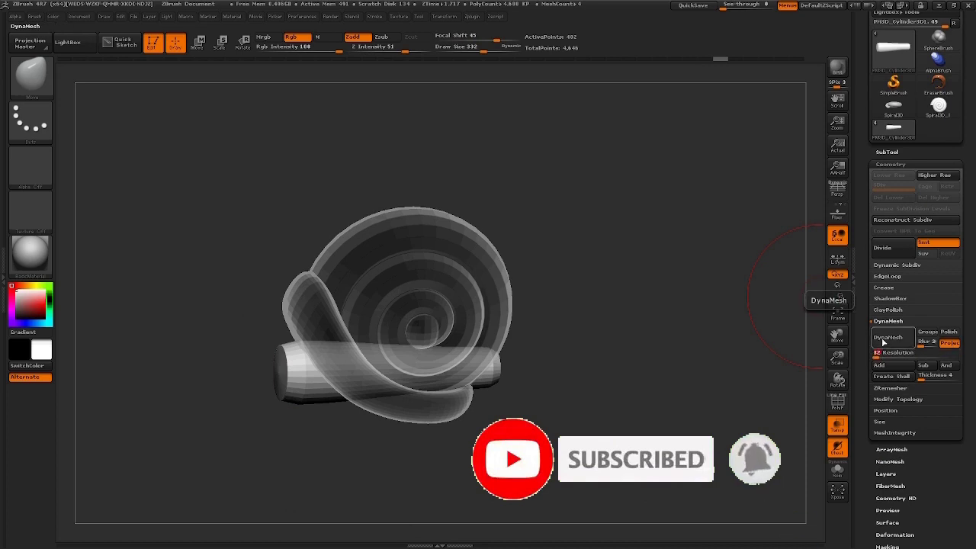
click(887, 337)
drag(634, 409, 289, 372)
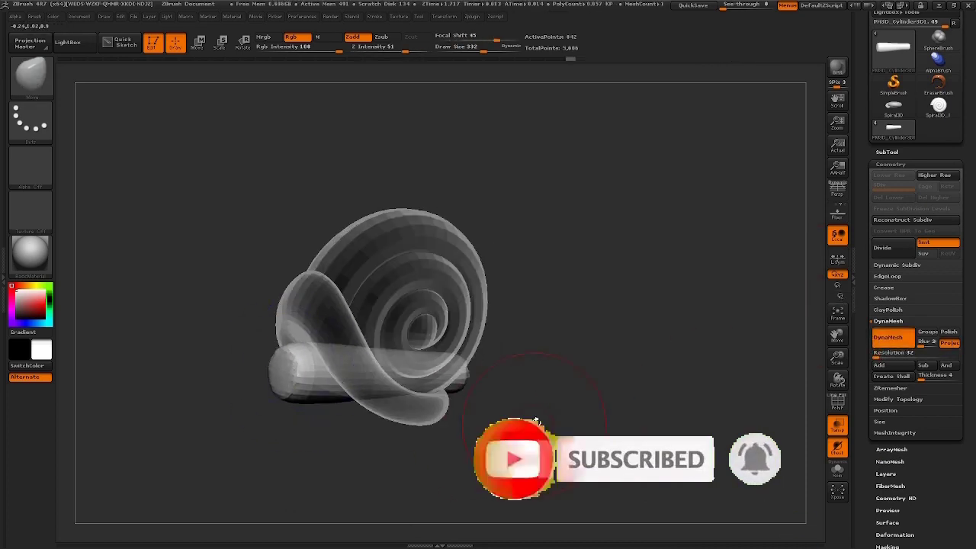
drag(290, 376, 554, 385)
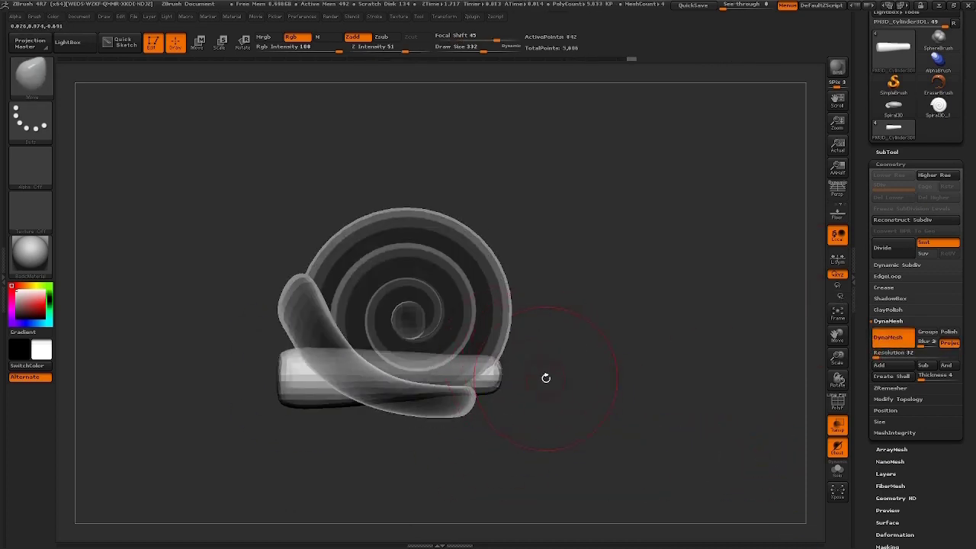
Step: Lengthen both ends of the foot with Transpose Move so it extends past the shell
click(199, 45)
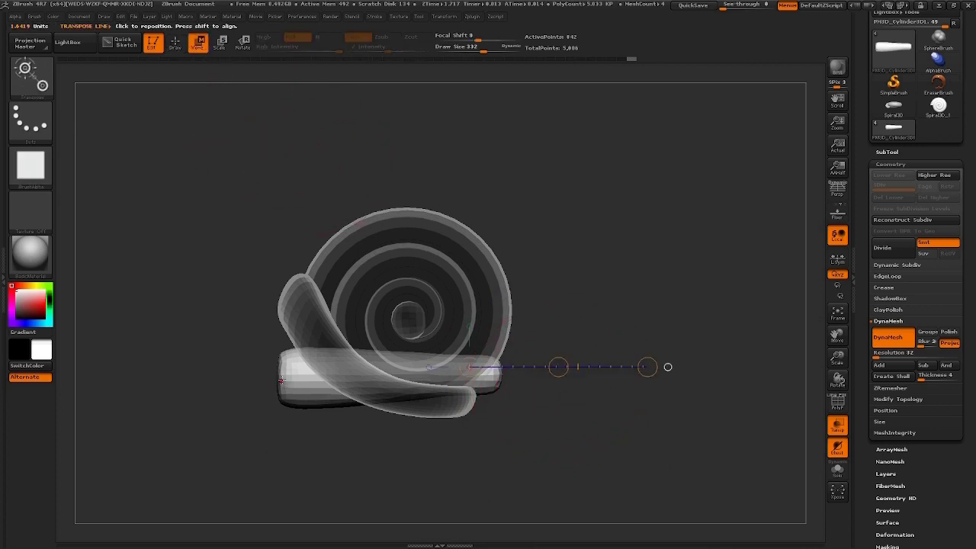
drag(274, 381, 554, 381)
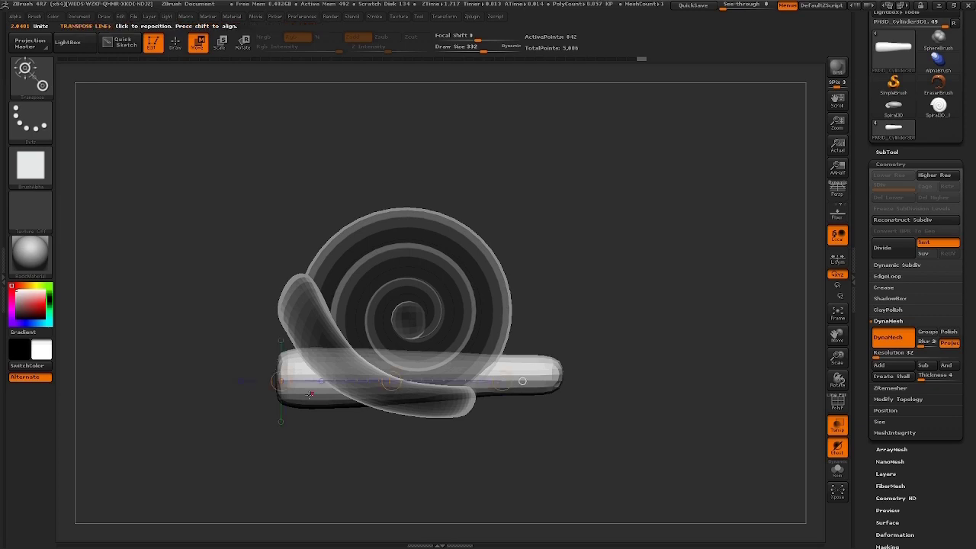
drag(552, 366, 248, 372)
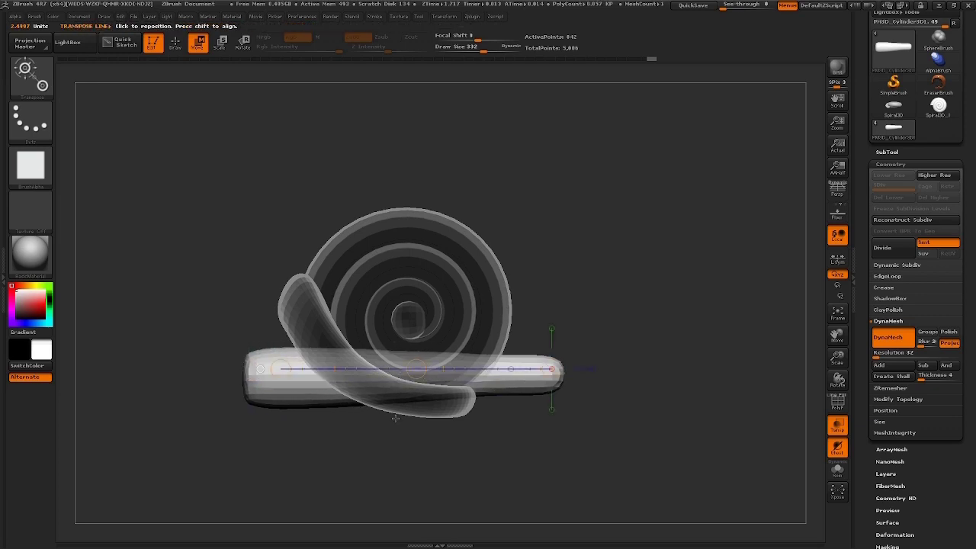
drag(444, 369, 447, 462)
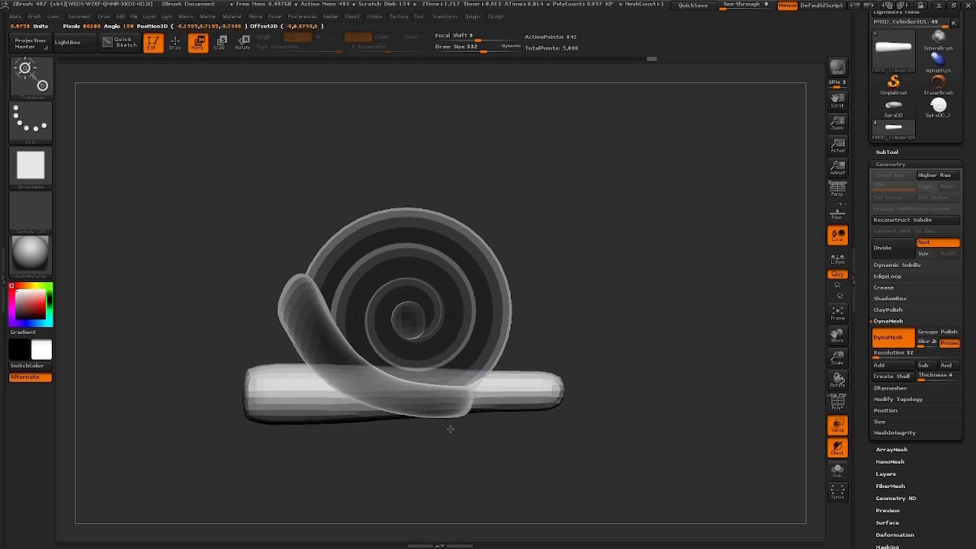
drag(228, 251, 263, 250)
Step: Return to Draw mode and set the brush falloff to about -19
key(q)
key(space)
mouse_move(320, 334)
mouse_down()
mouse_move(290, 337)
mouse_move(302, 329)
mouse_up()
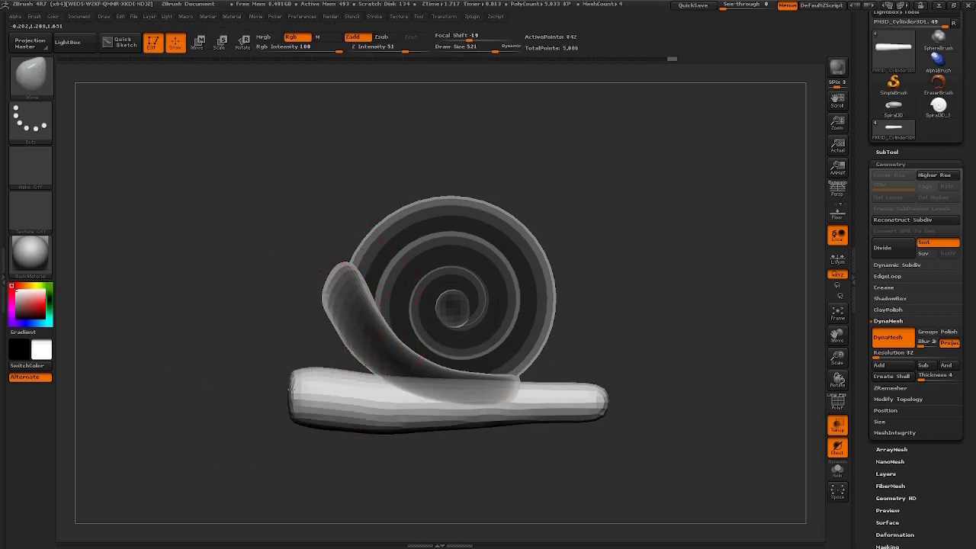
Step: Set the brush size to 347, try pulling the head up, then undo it
key(space)
drag(301, 375, 282, 375)
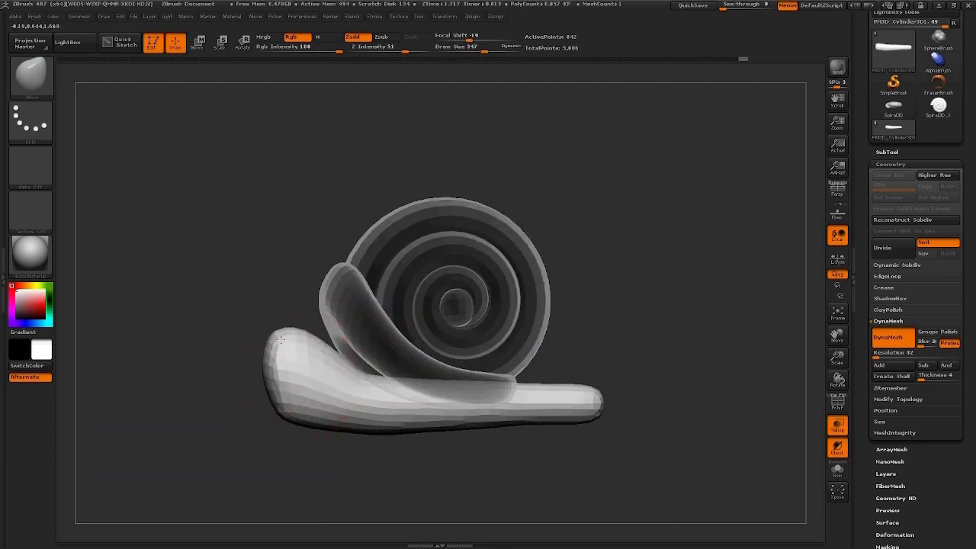
mouse_move(271, 381)
mouse_down()
mouse_move(240, 320)
mouse_move(275, 299)
mouse_up()
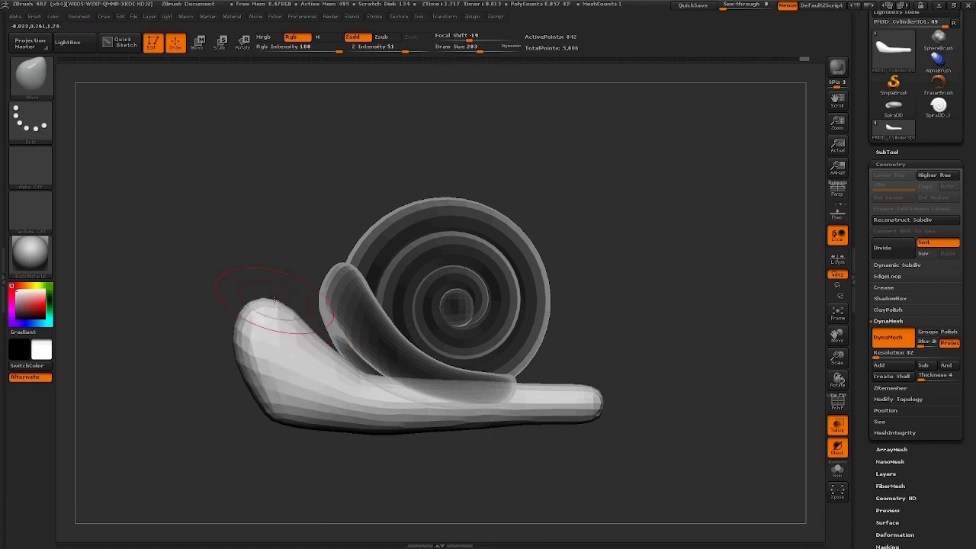
key(ctrl+z)
key(ctrl+z)
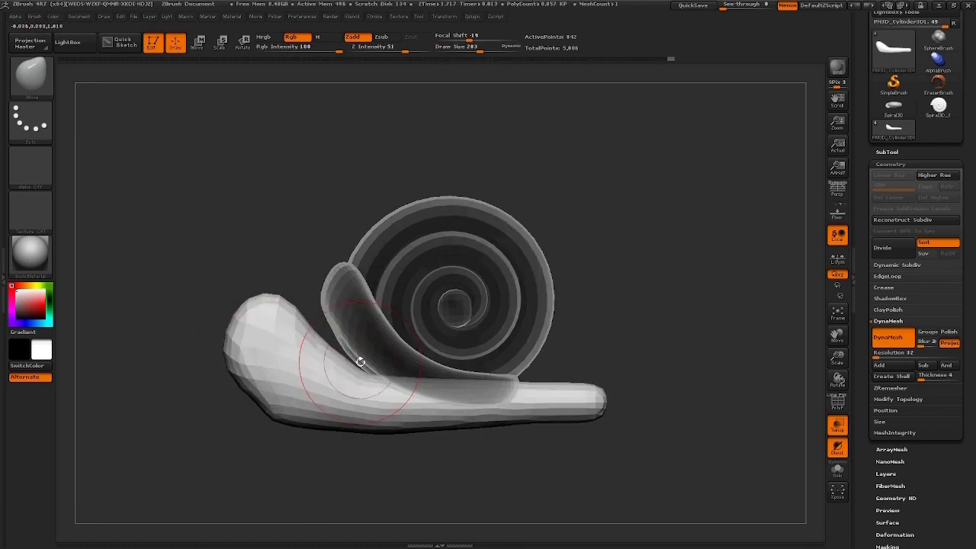
Step: Taper the foot's tip to a thin point and pull the head up taller and rounder
key(space)
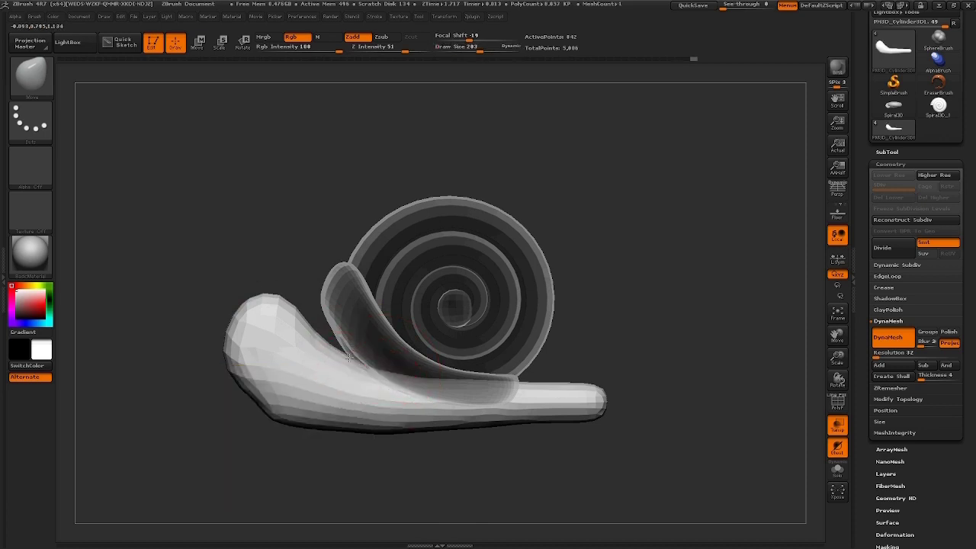
key(ctrl+z)
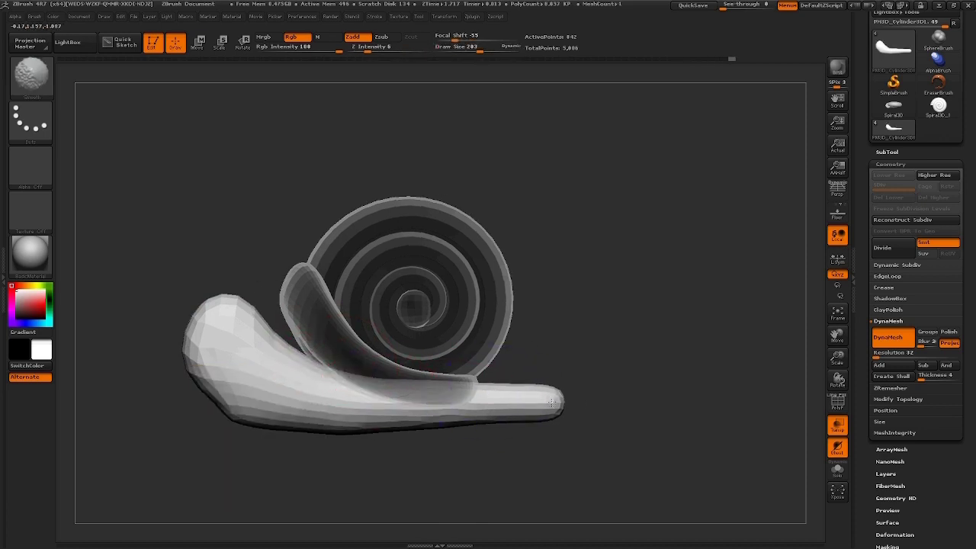
shift+drag(552, 403, 559, 401)
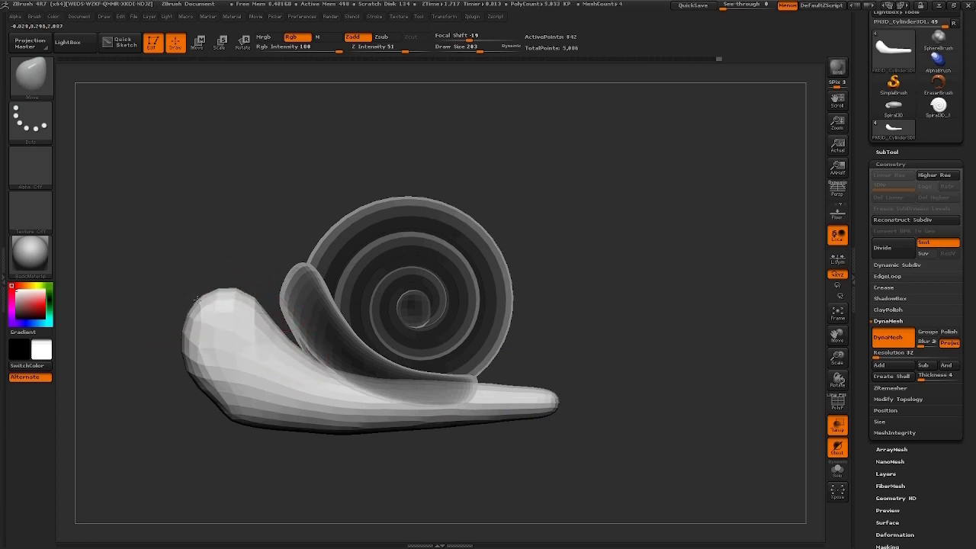
key(space)
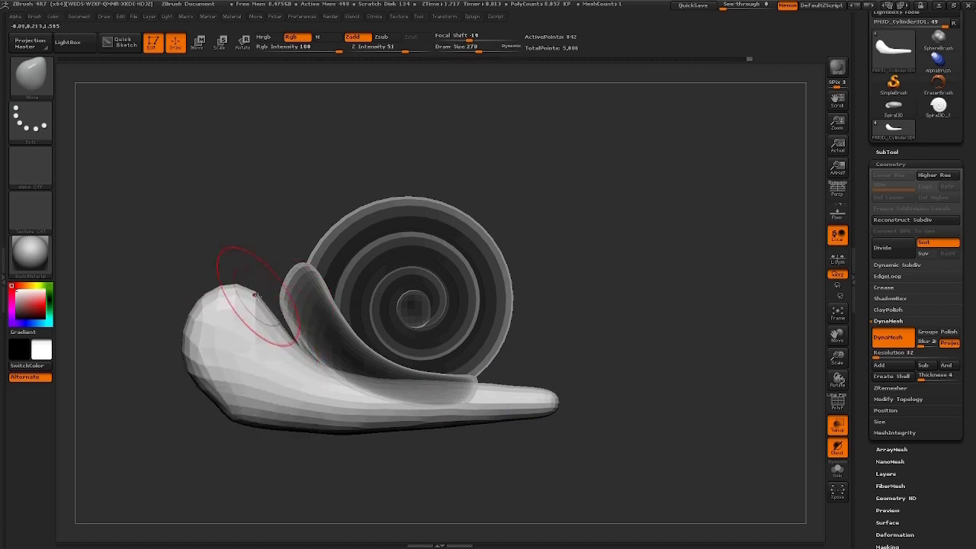
mouse_move(217, 287)
mouse_down()
mouse_move(270, 400)
mouse_move(373, 329)
mouse_up()
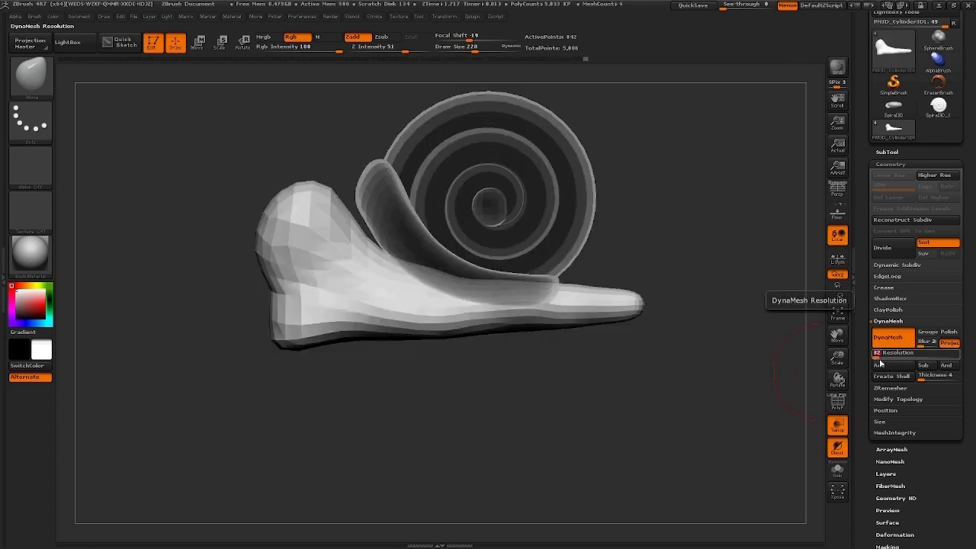
Step: Remesh the body at DynaMesh resolution 64 and smooth it from several angles
ctrl+drag(503, 427, 396, 379)
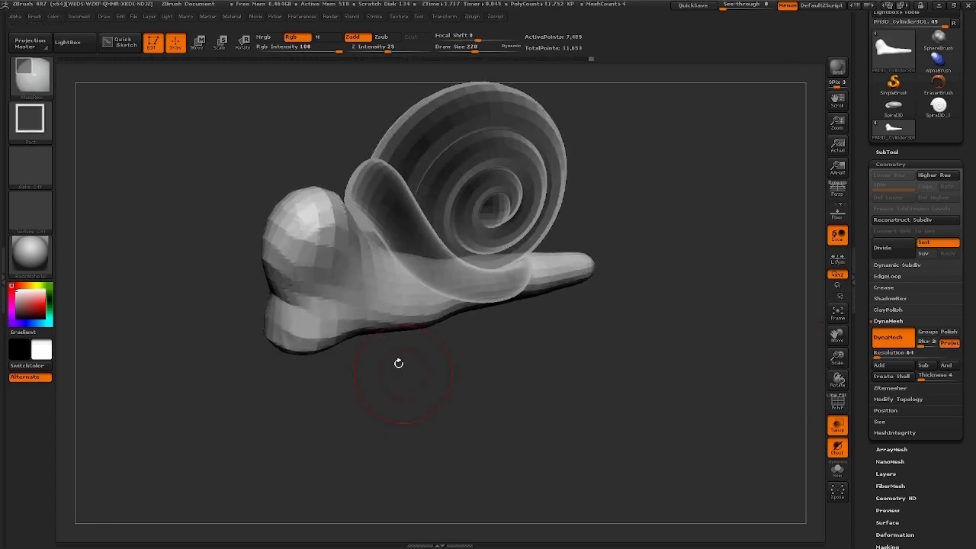
key(space)
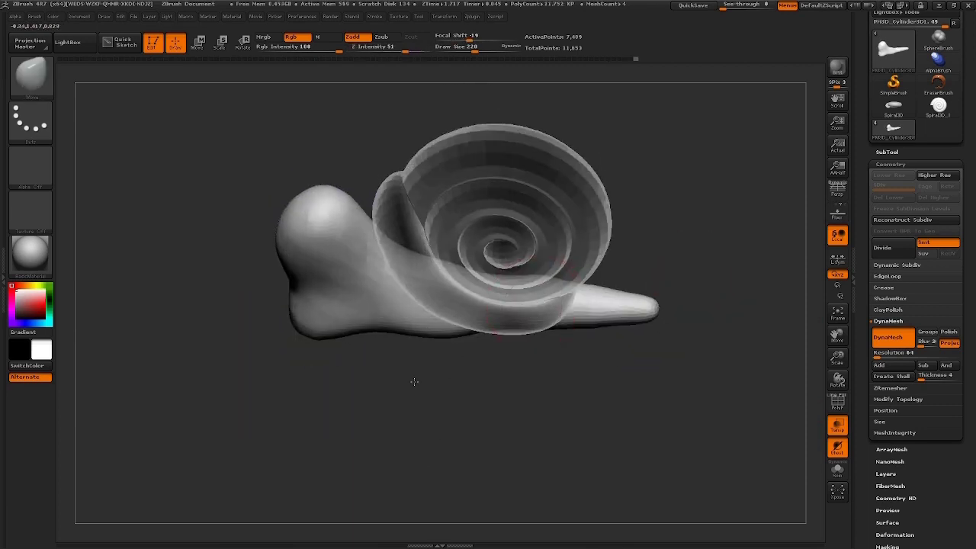
drag(294, 326, 400, 319)
mouse_move(301, 365)
mouse_down()
mouse_move(414, 261)
mouse_move(414, 418)
mouse_move(433, 426)
mouse_move(371, 449)
mouse_up()
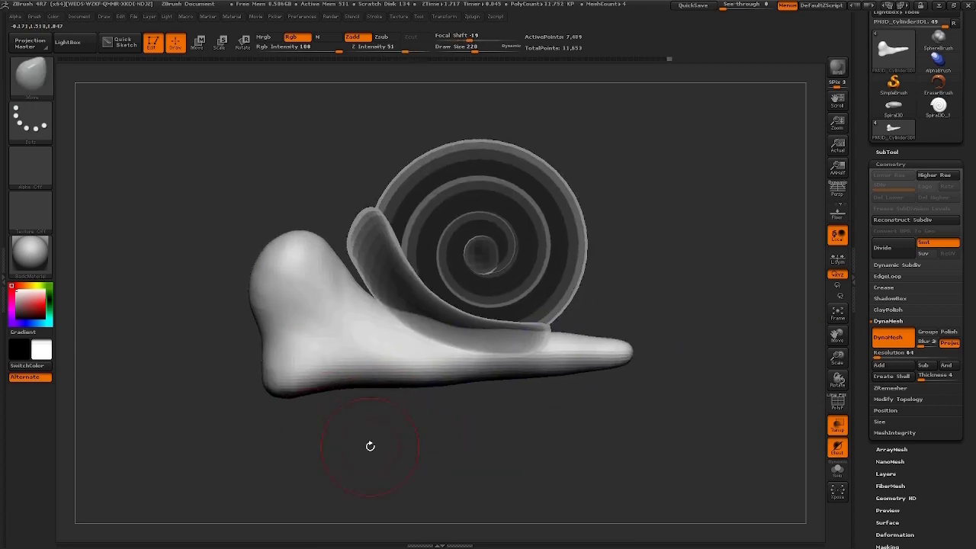
drag(356, 413, 346, 421)
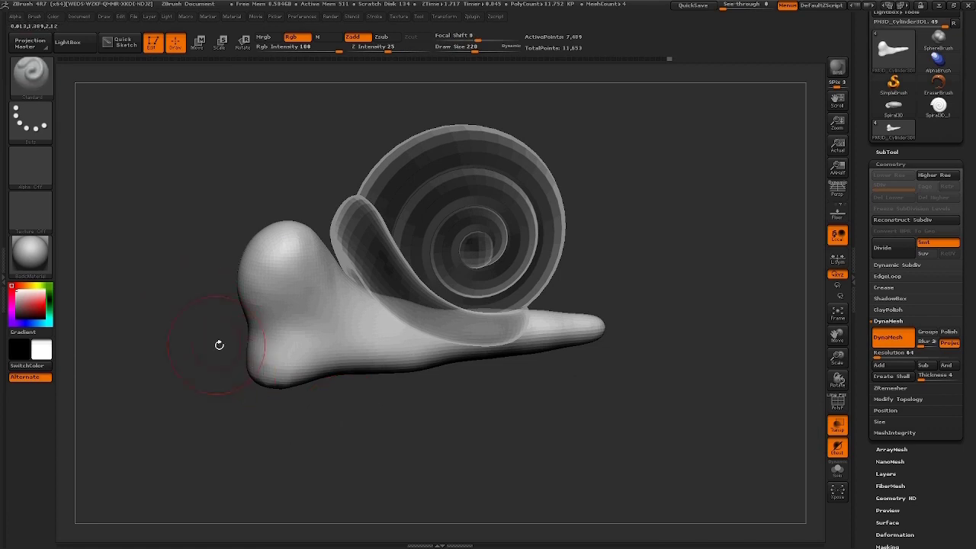
Step: Mark a ClipRect slicing band across the snail's underside
click(31, 167)
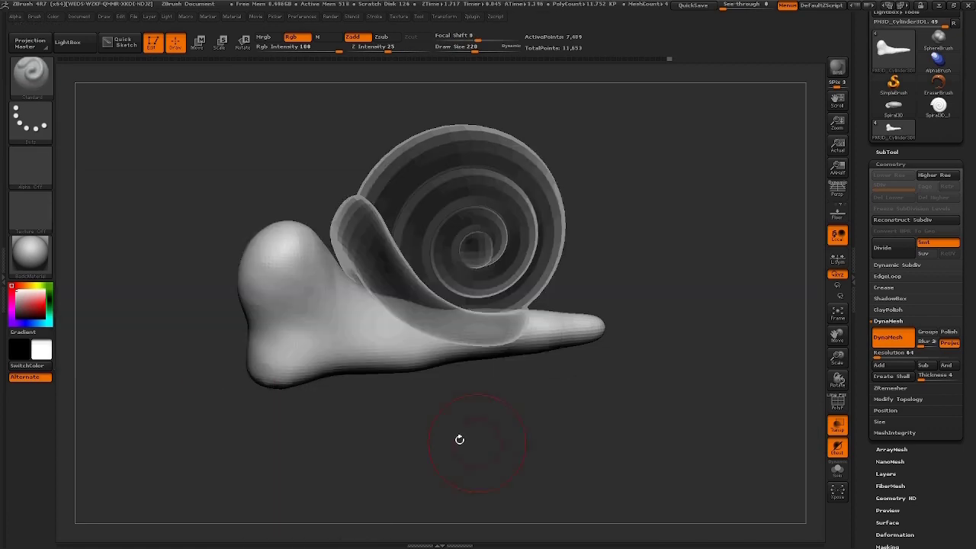
mouse_move(459, 439)
mouse_down()
mouse_move(468, 411)
mouse_move(448, 399)
mouse_up()
ctrl+shift+drag(660, 410, 136, 357)
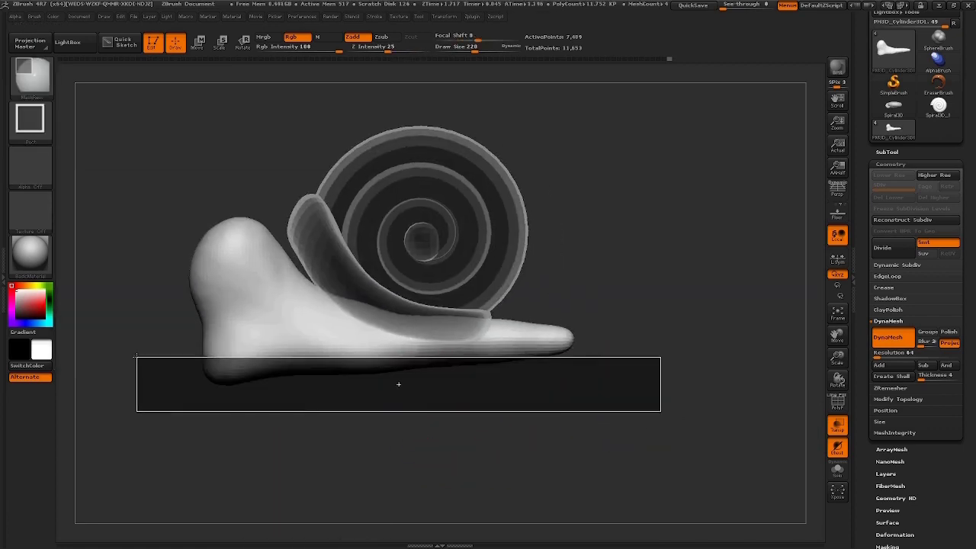
Step: Slice away the rounded underside and draw a Scale action line down from the base
mouse_move(549, 439)
mouse_down()
mouse_move(465, 419)
mouse_move(472, 399)
mouse_up()
key(e)
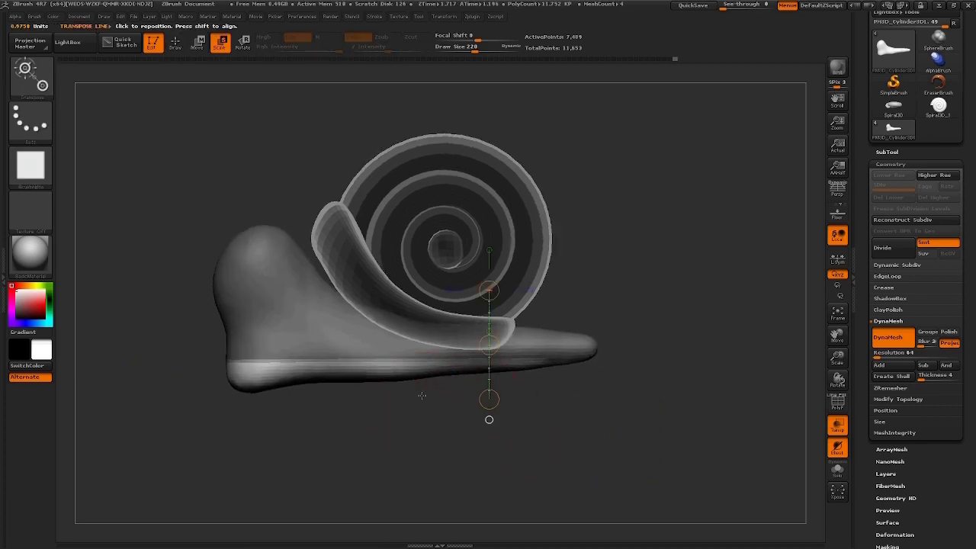
drag(391, 368, 391, 491)
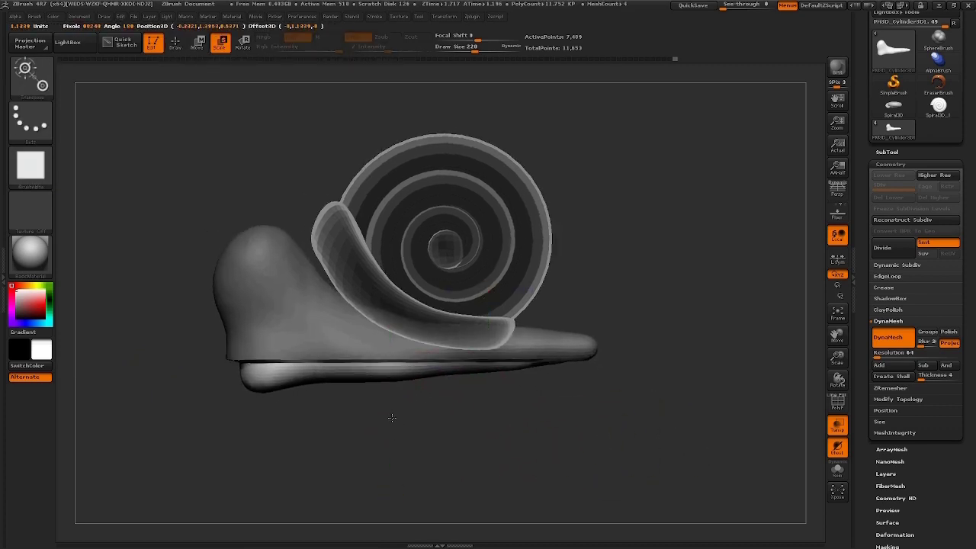
Step: Check the flat base's alignment with a Move action line from front and side views
shift+drag(464, 425, 492, 429)
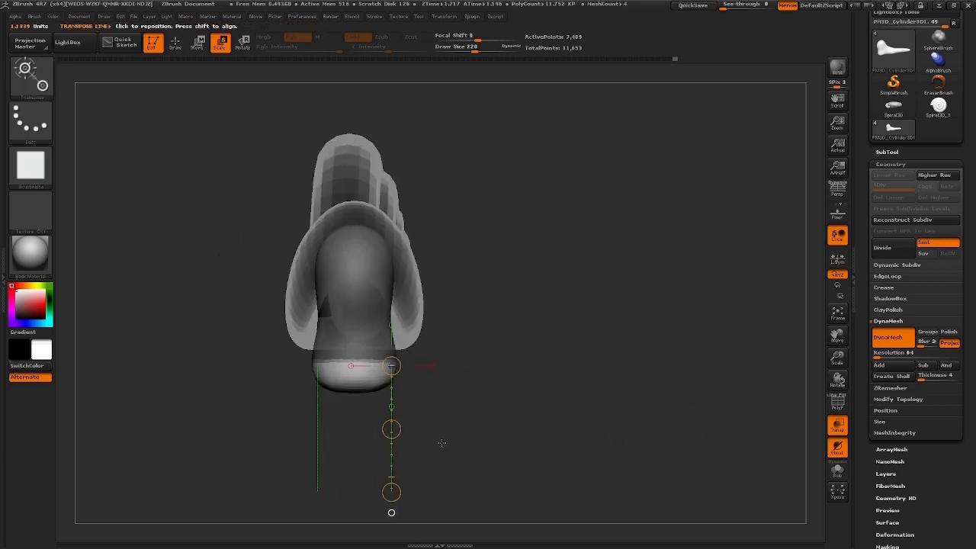
key(w)
click(393, 463)
drag(391, 367, 388, 494)
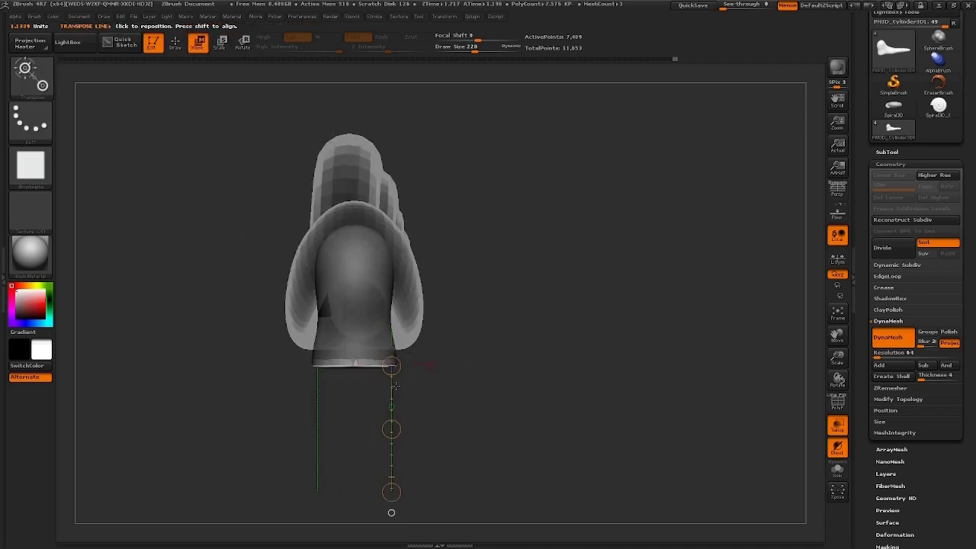
mouse_move(458, 424)
shift+mouse_down()
mouse_move(473, 412)
mouse_move(479, 434)
mouse_move(503, 414)
mouse_move(372, 399)
mouse_move(392, 349)
mouse_move(391, 358)
shift+mouse_up()
Step: Pick the Smooth brush at Draw Size 165 and frame the view on the head's side
key(q)
key(space)
key(shift)
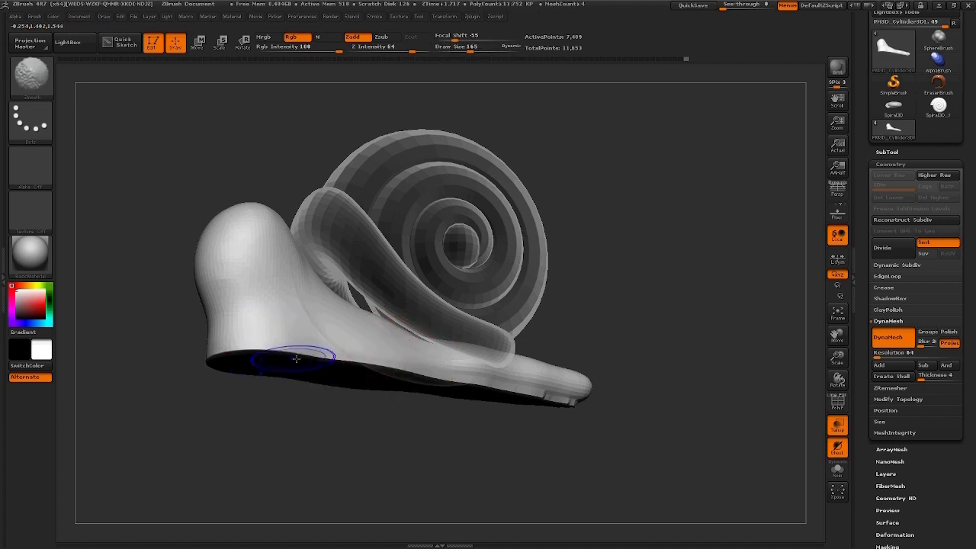
mouse_move(434, 385)
mouse_down()
mouse_move(435, 424)
mouse_move(300, 444)
mouse_move(514, 414)
mouse_move(196, 283)
mouse_move(276, 293)
mouse_up()
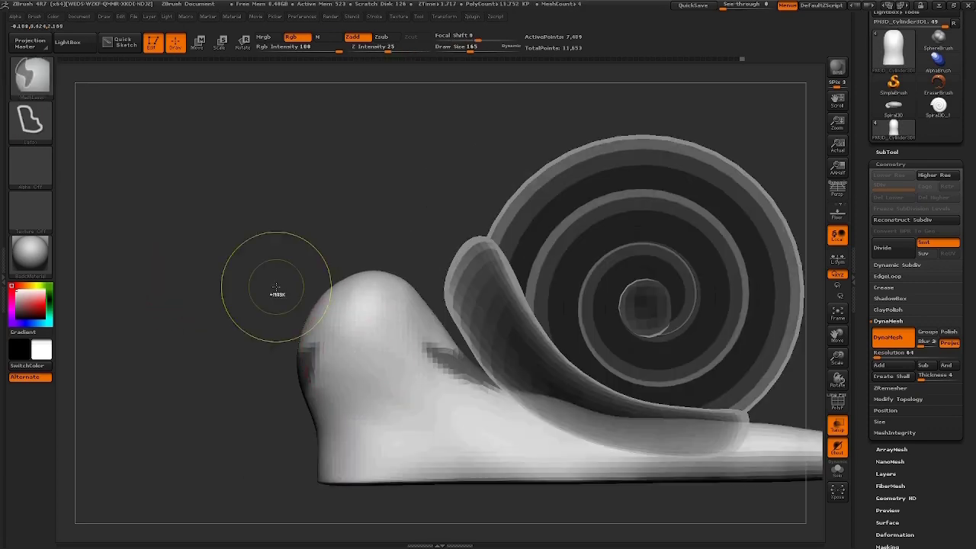
key(f)
ctrl+shift+drag(327, 251, 696, 425)
mouse_move(288, 323)
mouse_down()
mouse_move(410, 297)
mouse_move(561, 388)
mouse_move(616, 444)
mouse_move(590, 403)
mouse_move(265, 329)
mouse_move(340, 333)
mouse_move(390, 291)
mouse_up()
Step: Sculpt the smiling mouth with the Move brush, resizing it for fine detail
key(space)
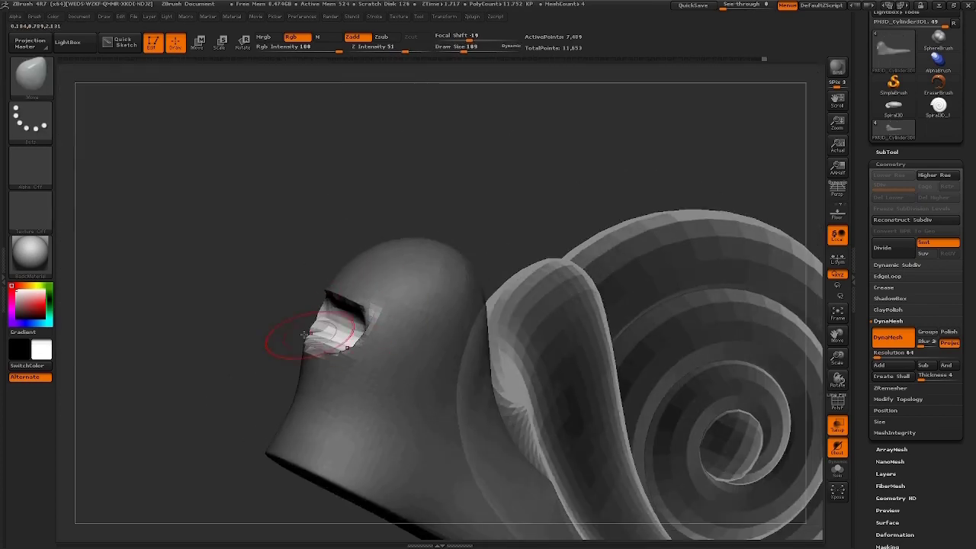
mouse_move(305, 333)
mouse_down()
mouse_move(479, 392)
mouse_move(294, 343)
mouse_move(370, 282)
mouse_up()
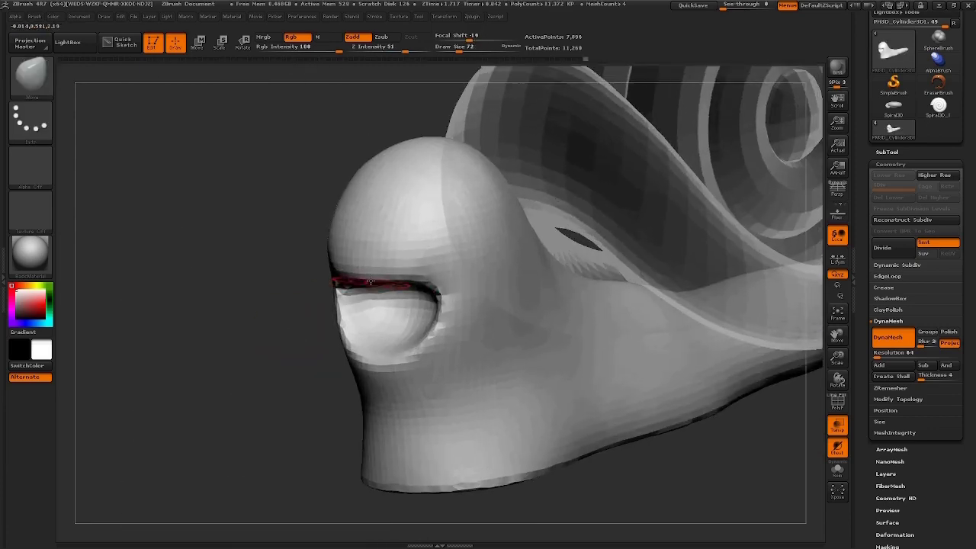
key(space)
key(space)
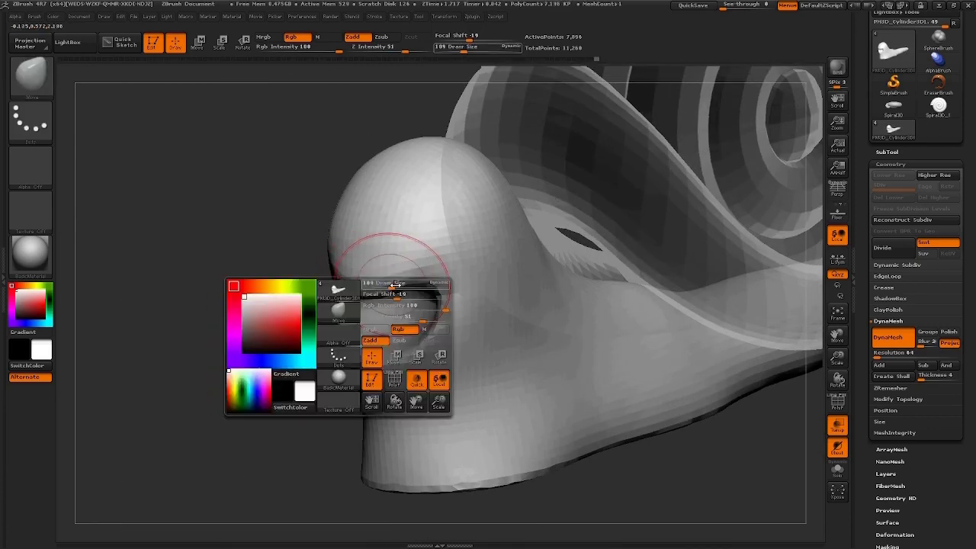
drag(389, 299, 446, 283)
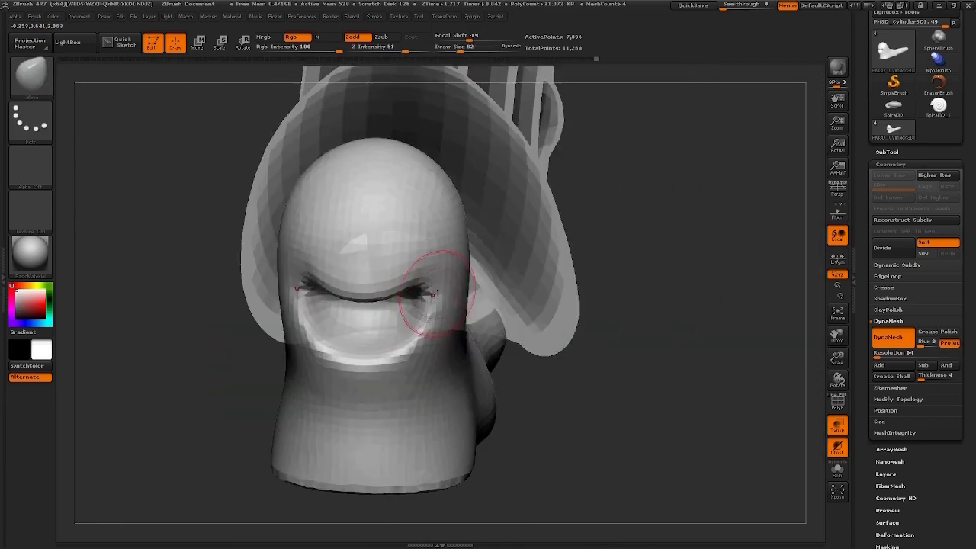
key(space)
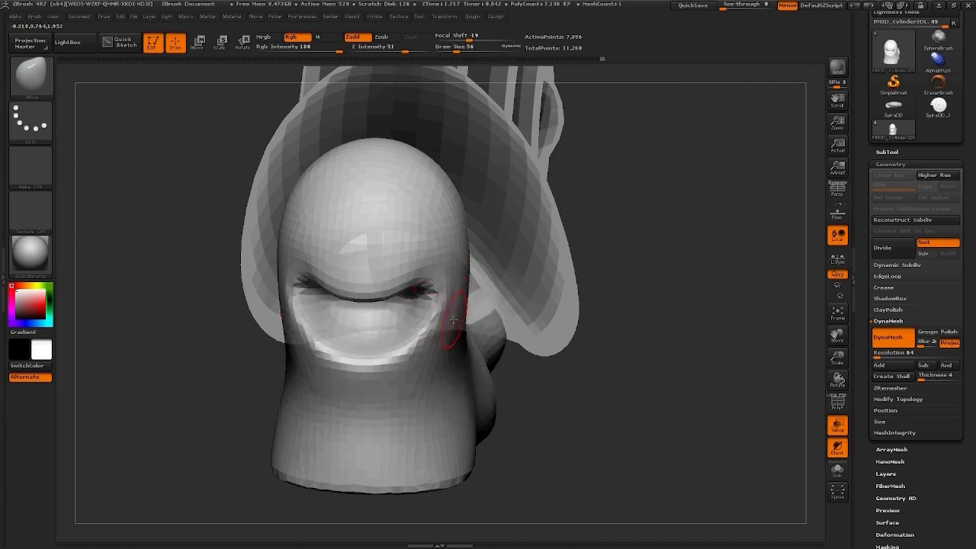
key(space)
Step: Smooth the area around the mouth with a smaller brush, ending in a side view
mouse_move(579, 290)
mouse_down()
mouse_move(461, 314)
mouse_move(463, 303)
mouse_move(412, 350)
mouse_move(290, 411)
mouse_up()
key(space)
key(space)
drag(366, 356, 339, 355)
mouse_move(229, 366)
mouse_down()
mouse_move(320, 374)
mouse_move(275, 436)
mouse_up()
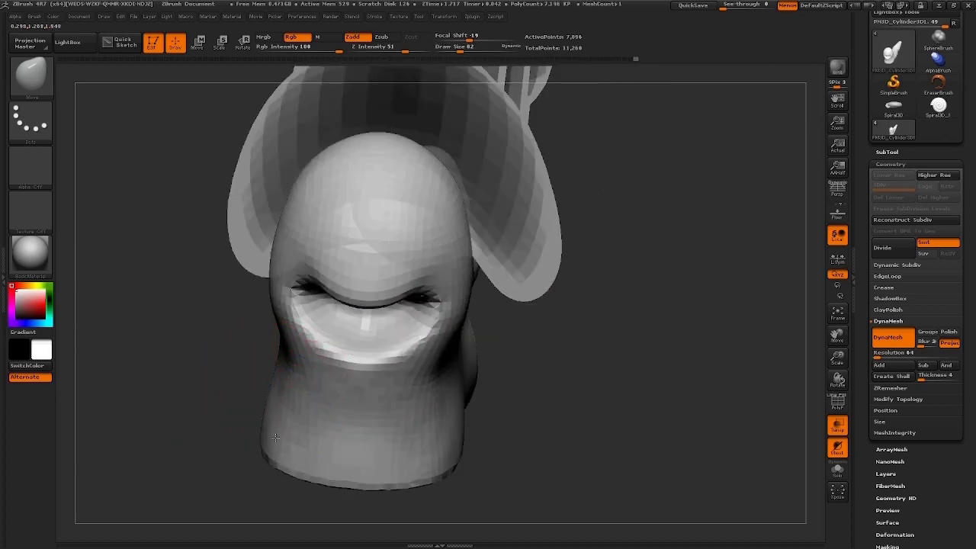
key(space)
drag(268, 246, 259, 247)
drag(138, 343, 224, 308)
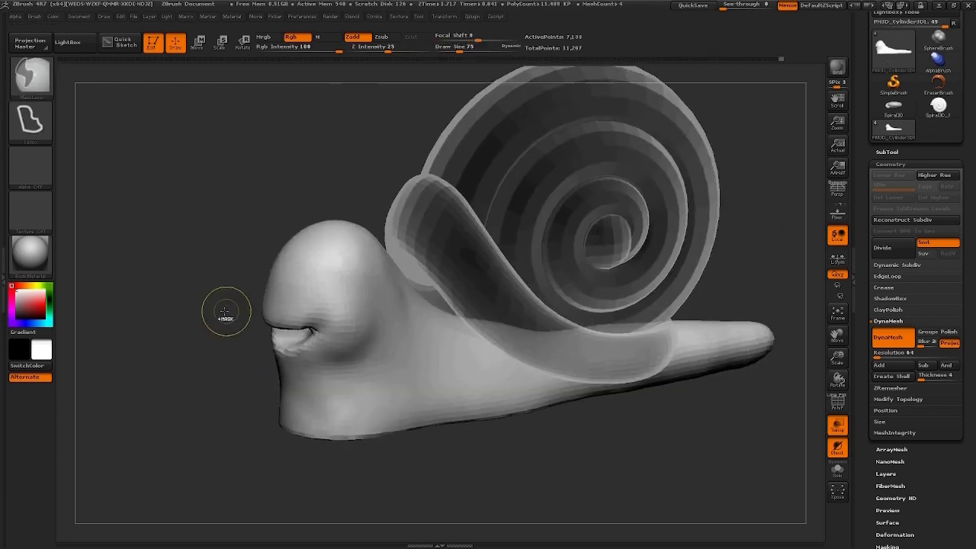
Step: Turn off Transp so the snail renders solid and select the Ring3D subtool
click(837, 424)
mouse_move(685, 438)
mouse_down()
mouse_move(616, 430)
mouse_move(490, 348)
mouse_move(543, 358)
mouse_up()
alt+click(541, 371)
key(space)
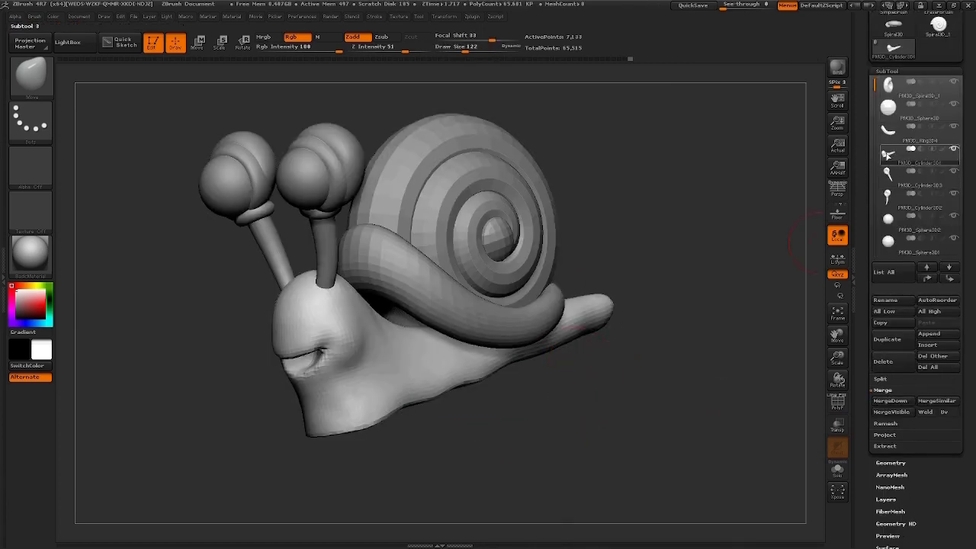
Step: Merge the Ring3D piece and the next pair of subtools together
click(890, 400)
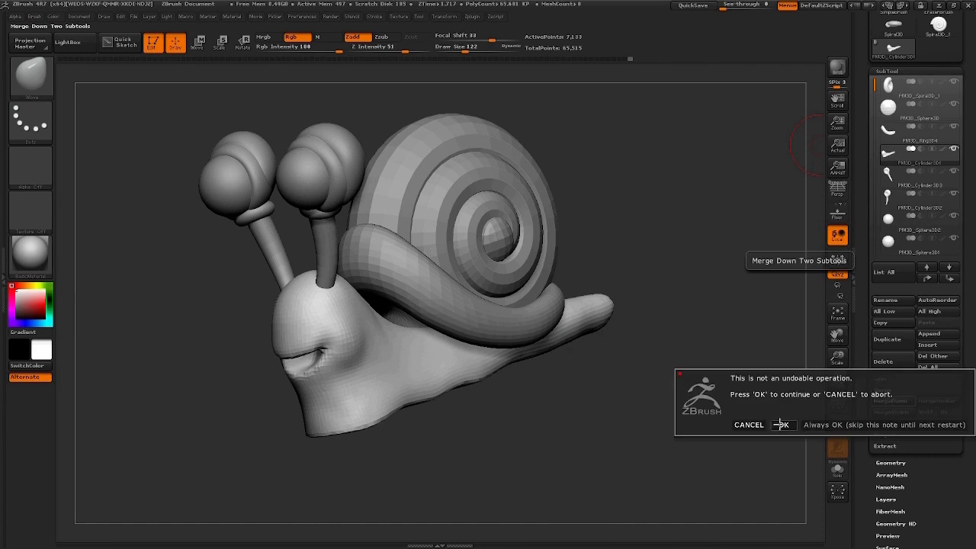
click(781, 424)
click(889, 402)
click(782, 423)
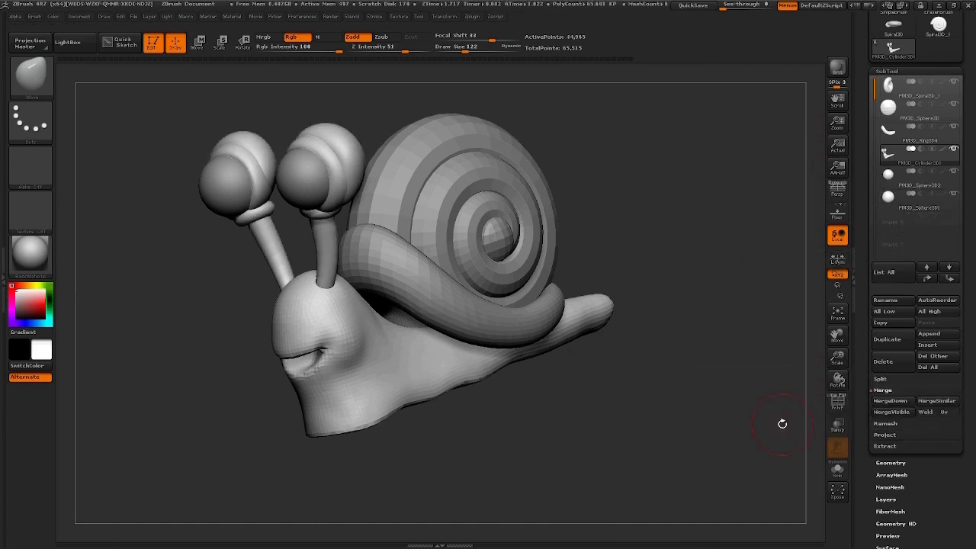
mouse_move(693, 231)
mouse_down()
mouse_move(715, 291)
mouse_move(784, 283)
mouse_up()
Step: Remesh the body at DynaMesh resolution 128, then hide the PolyF wireframe and polygroups
click(890, 462)
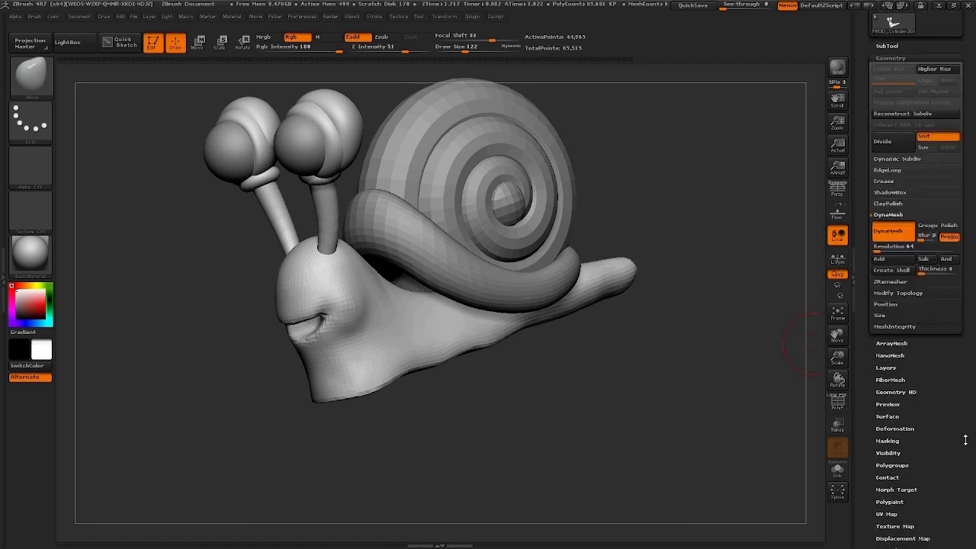
click(887, 237)
drag(731, 320, 534, 336)
key(shift+f)
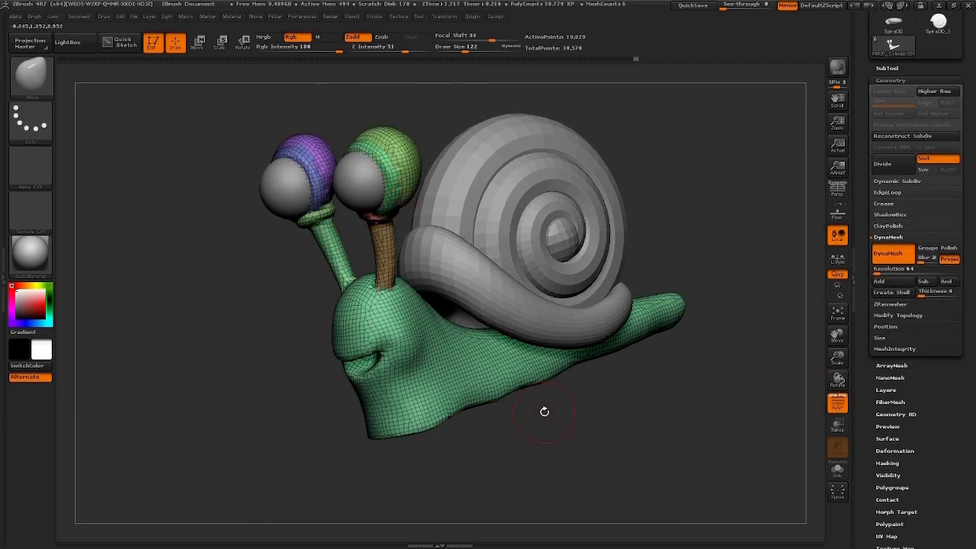
mouse_move(544, 411)
mouse_down()
mouse_move(583, 415)
mouse_move(519, 414)
mouse_move(544, 419)
mouse_up()
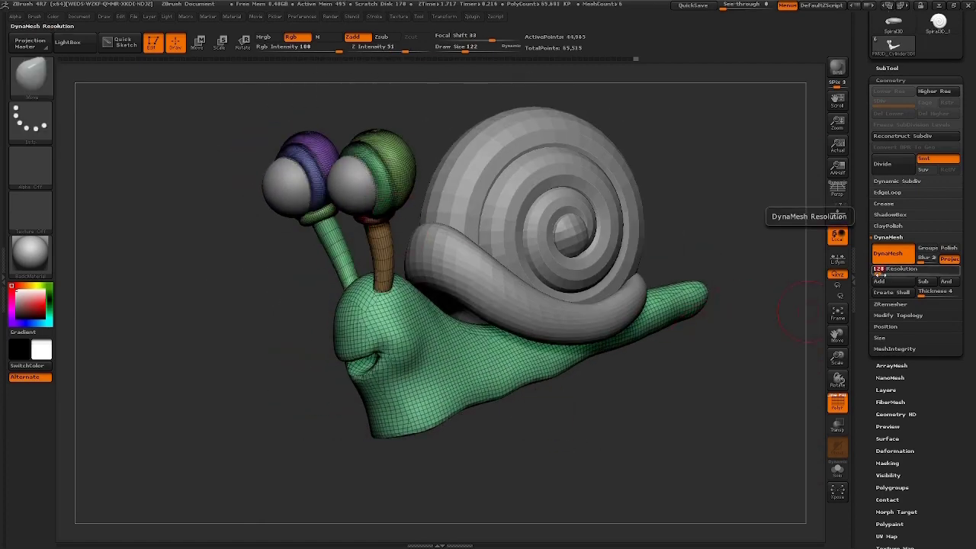
drag(534, 407, 582, 429)
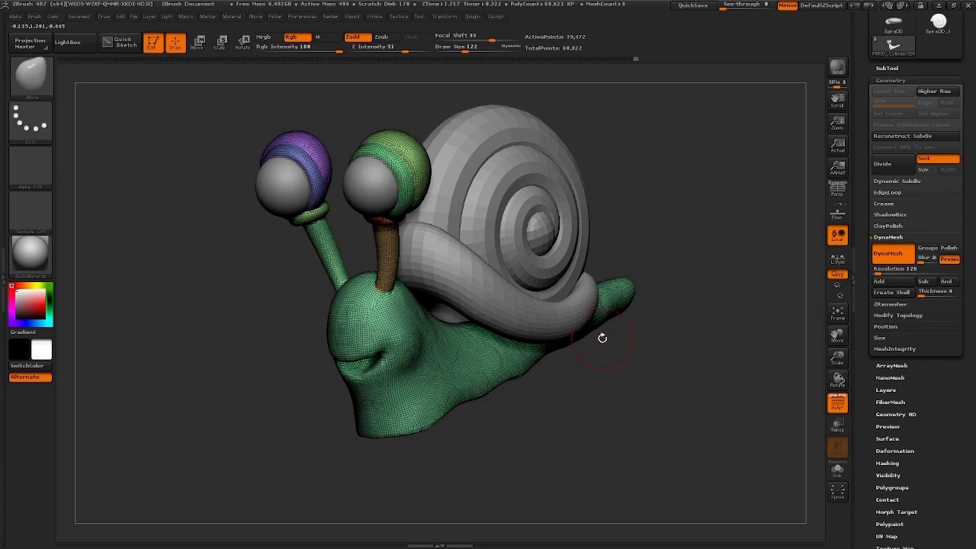
mouse_move(603, 337)
mouse_down()
mouse_move(699, 412)
mouse_move(523, 282)
mouse_move(592, 403)
mouse_move(452, 283)
mouse_move(804, 332)
mouse_up()
key(shift+f)
click(887, 79)
Step: Set a Smooth brush with low Z Intensity at Draw Size 62
mouse_move(770, 427)
mouse_down()
mouse_move(671, 457)
mouse_move(479, 273)
mouse_move(449, 289)
mouse_up()
key(shift+space)
key(space)
drag(488, 256, 461, 256)
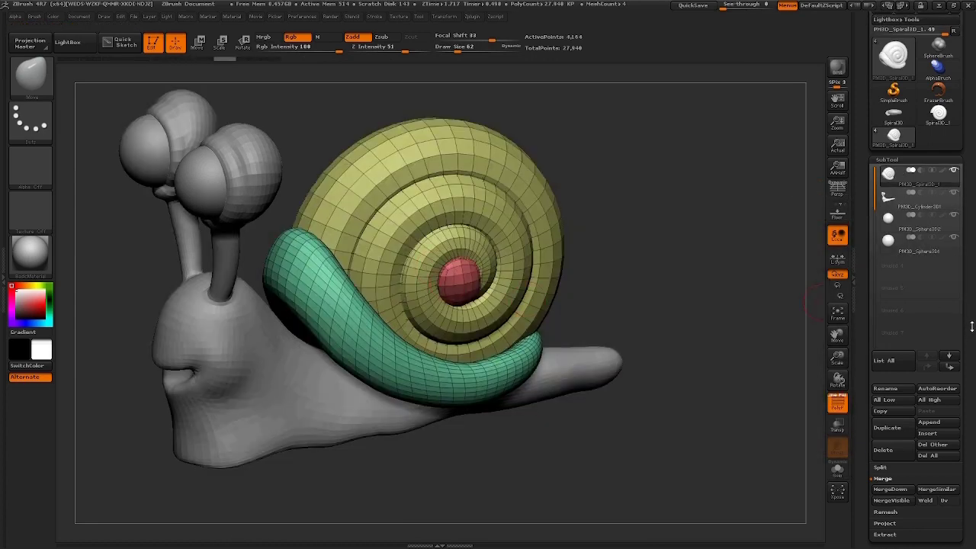
Step: Try DynaMesh on the shell, then undo the remesh
drag(971, 326, 973, 349)
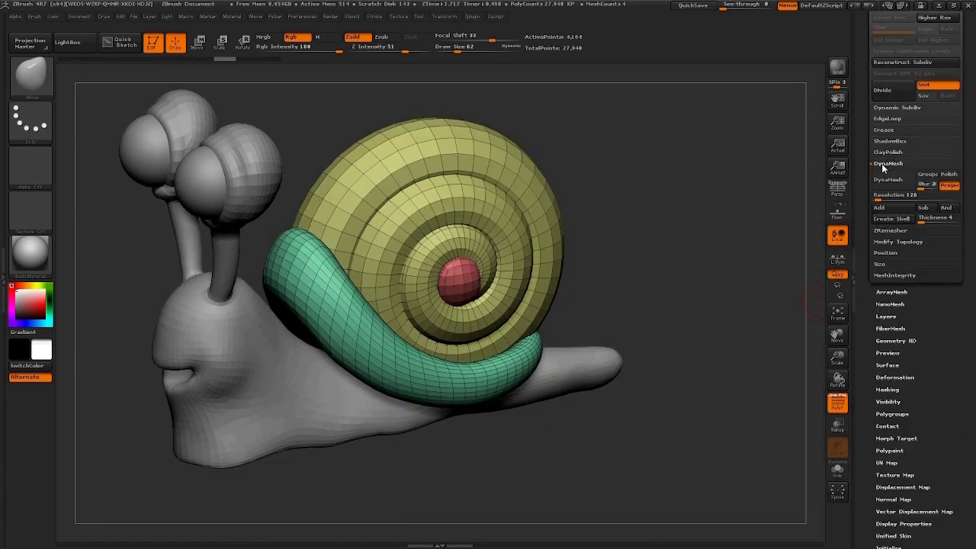
click(887, 180)
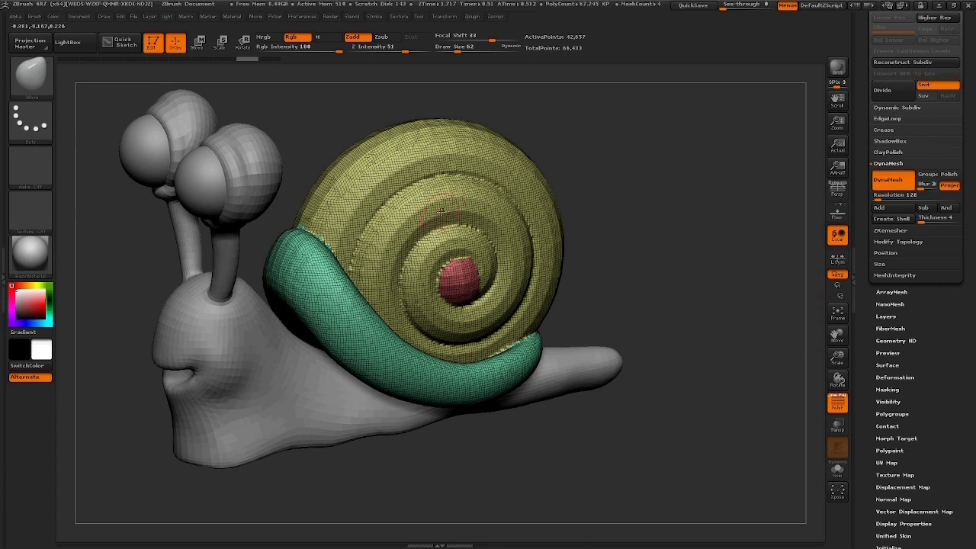
click(836, 400)
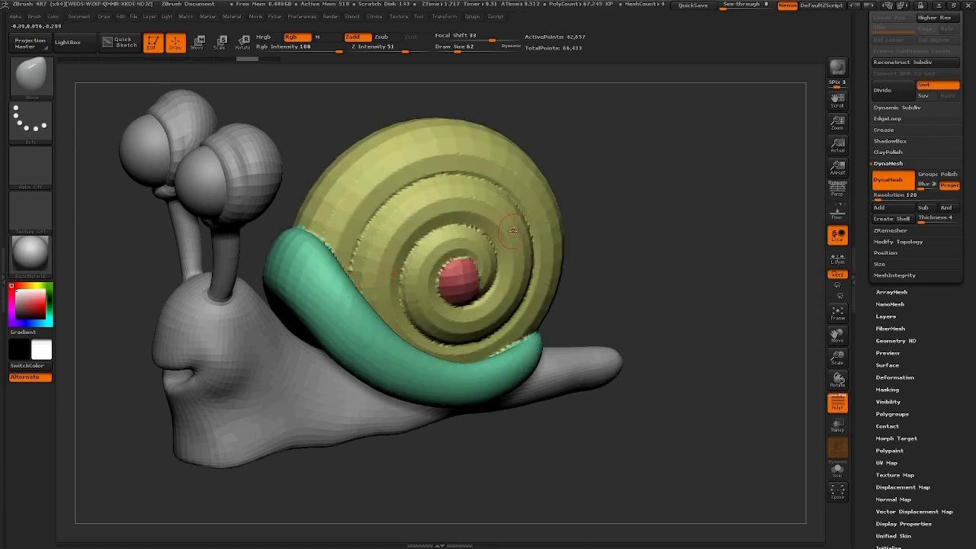
key(ctrl)
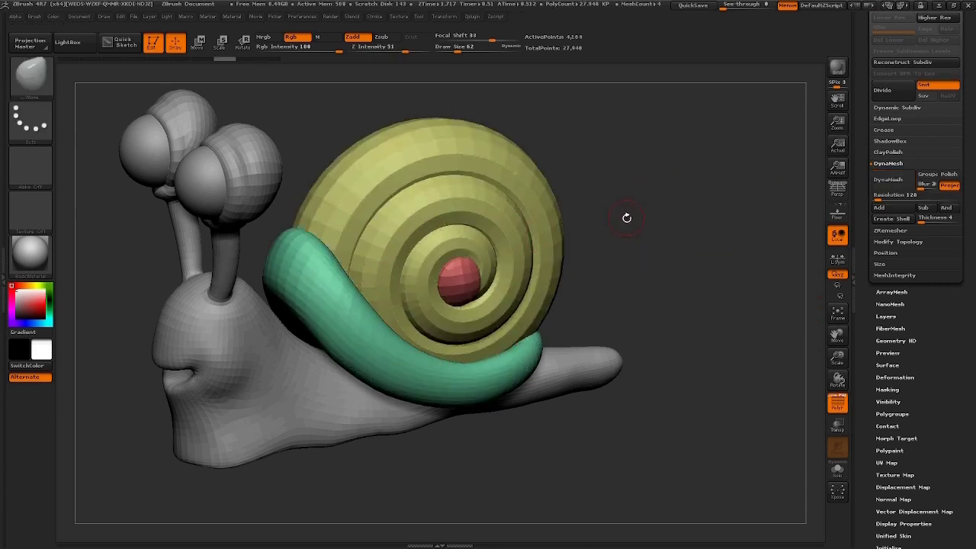
key(ctrl+z)
Step: Divide the shell for a smoother surface, bringing the total to 114,863 points
drag(971, 151, 971, 179)
scroll(881, 69, up, 1)
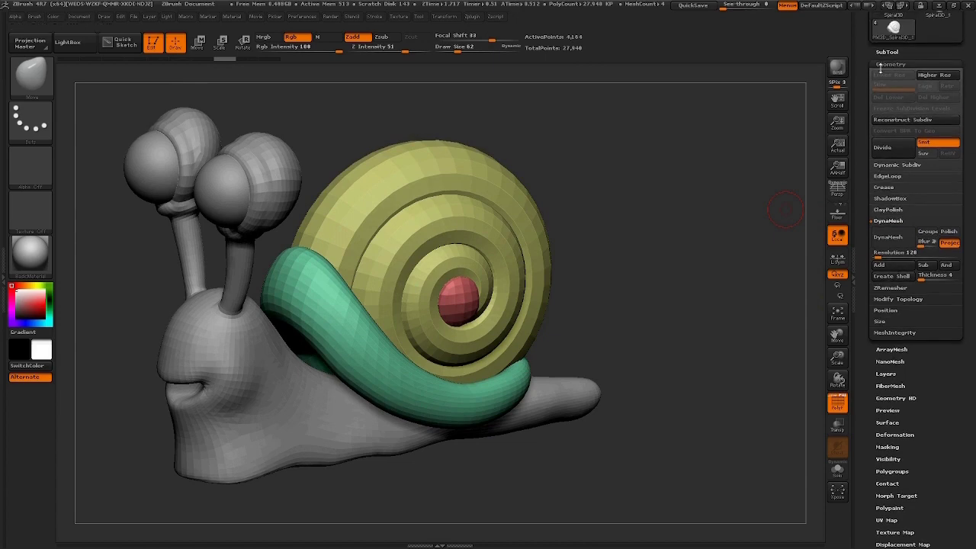
click(885, 154)
drag(625, 320, 587, 283)
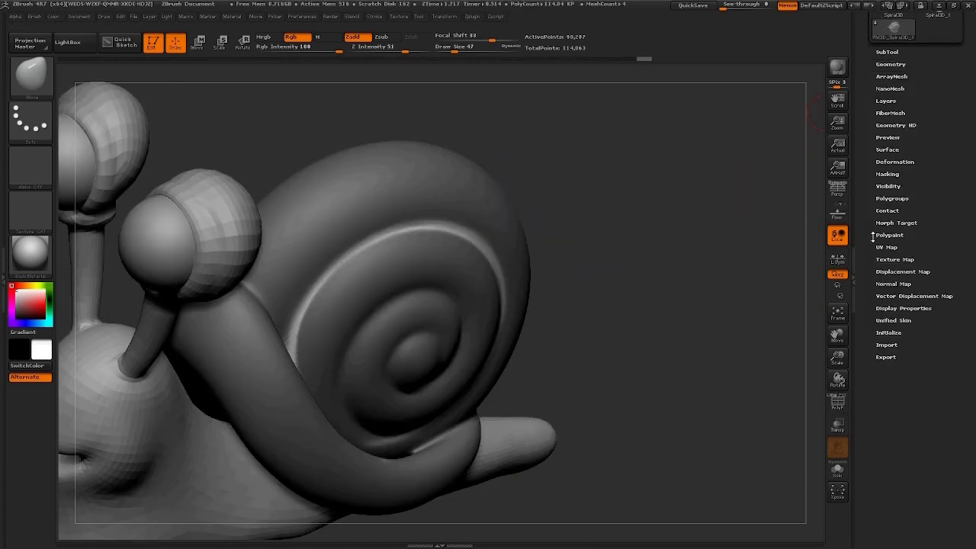
Step: Deflate the shell by setting the Deformation Inflate slider to -28
click(900, 162)
drag(714, 282, 804, 371)
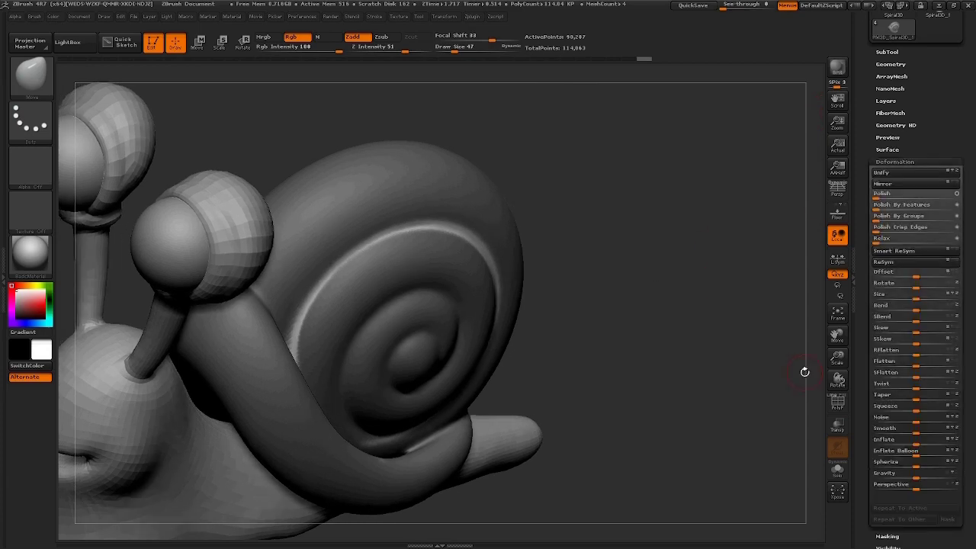
drag(915, 440, 904, 441)
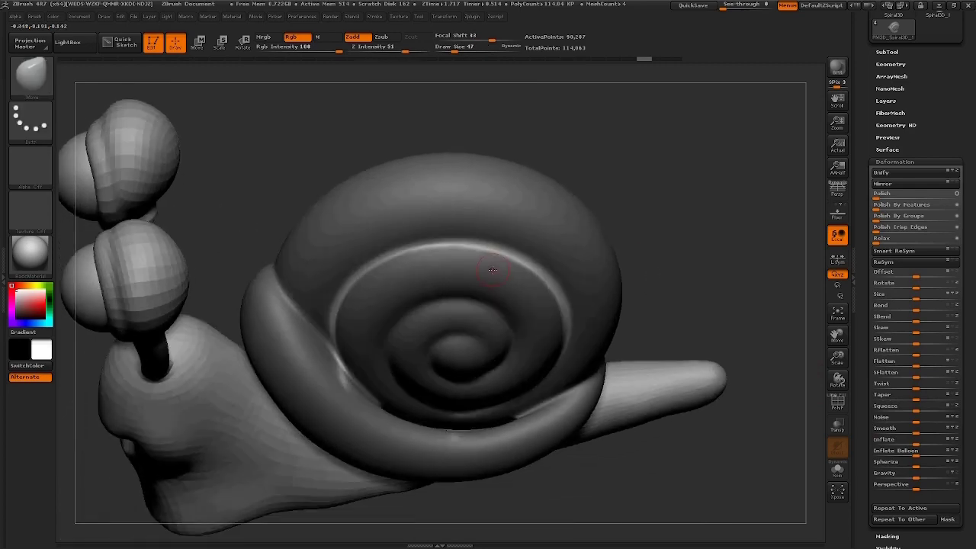
key(space)
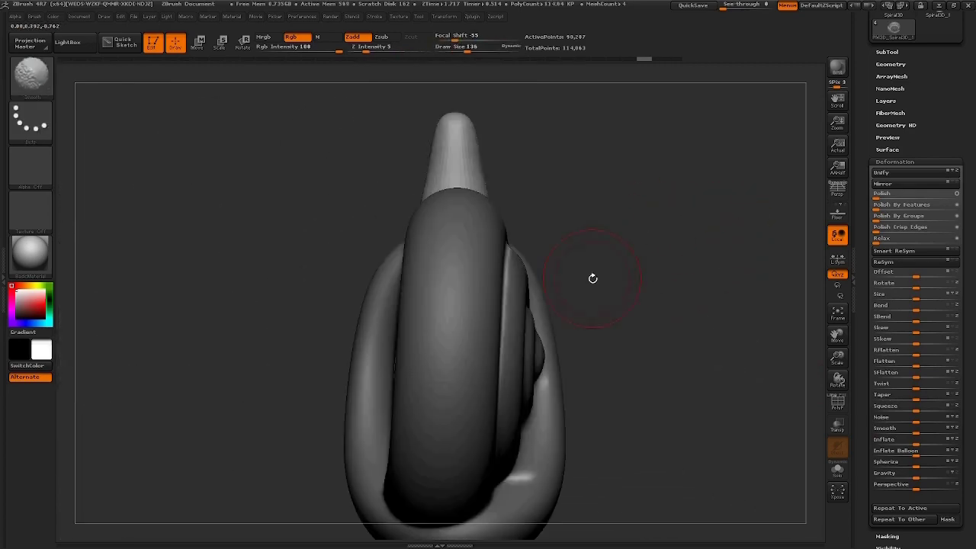
Step: Shift the shell's position on the body with a Move Transpose line
key(w)
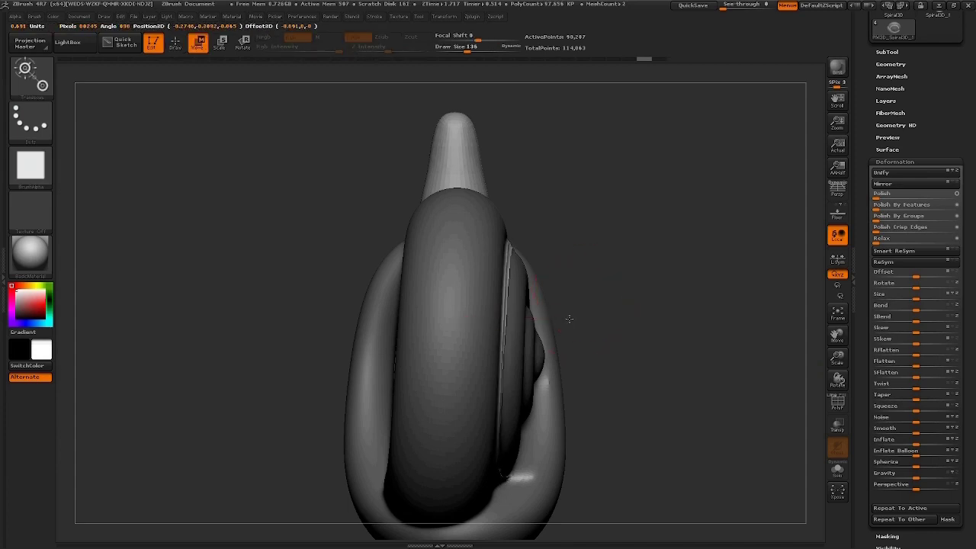
click(837, 425)
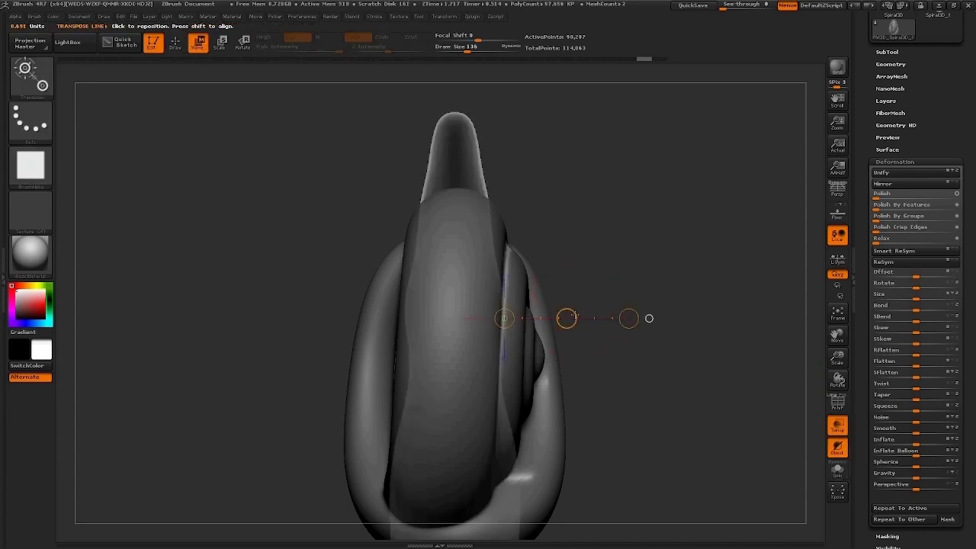
drag(565, 317, 648, 321)
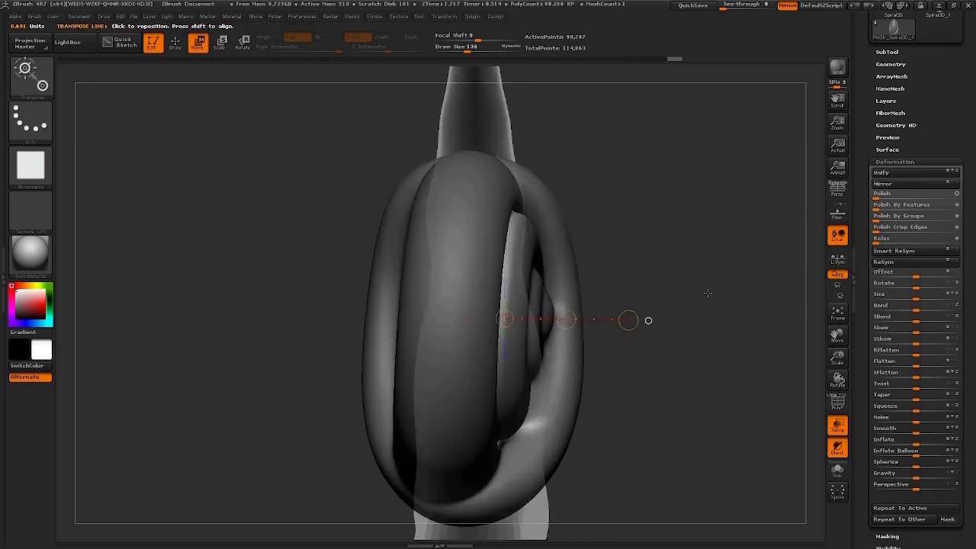
drag(708, 292, 675, 270)
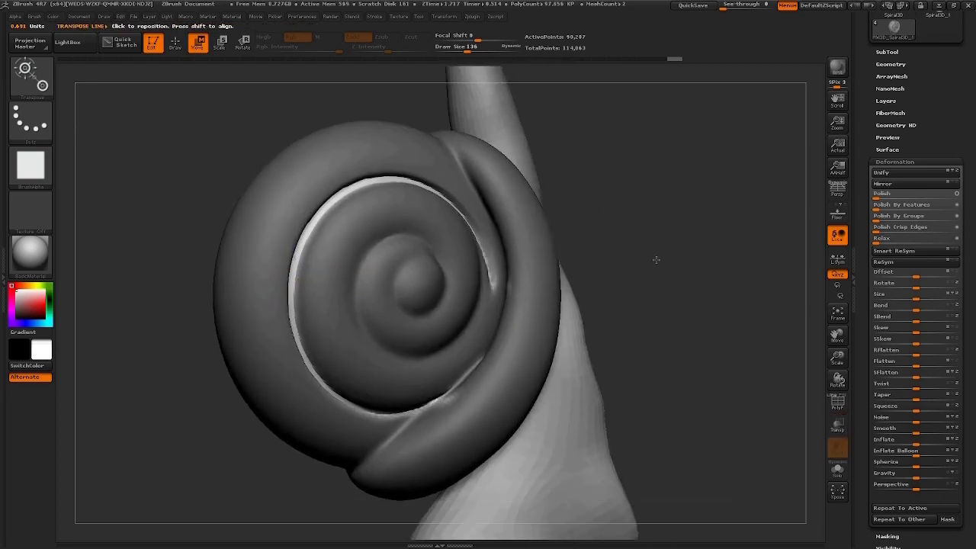
Step: Smooth the inner groove's top arc and lower edge at brush size 101
key(q)
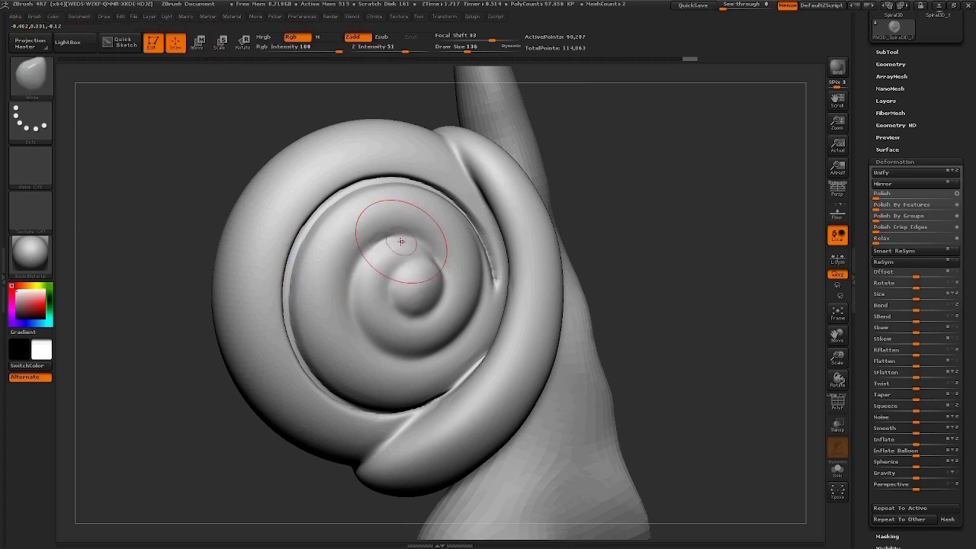
key(space)
mouse_move(434, 273)
mouse_down()
mouse_move(473, 254)
mouse_move(492, 268)
mouse_up()
key(space)
key(space)
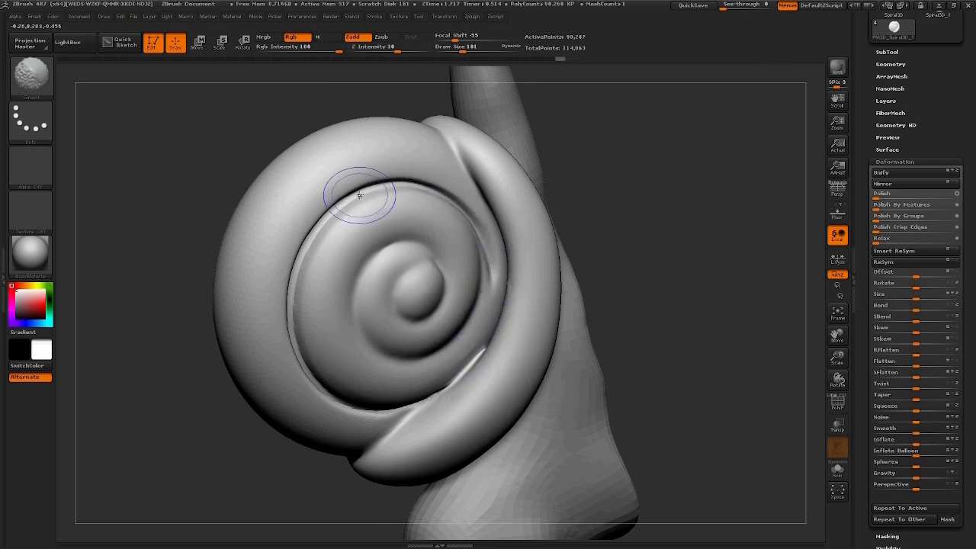
mouse_move(360, 195)
mouse_down()
mouse_move(310, 257)
mouse_move(291, 344)
mouse_up()
drag(338, 403, 438, 407)
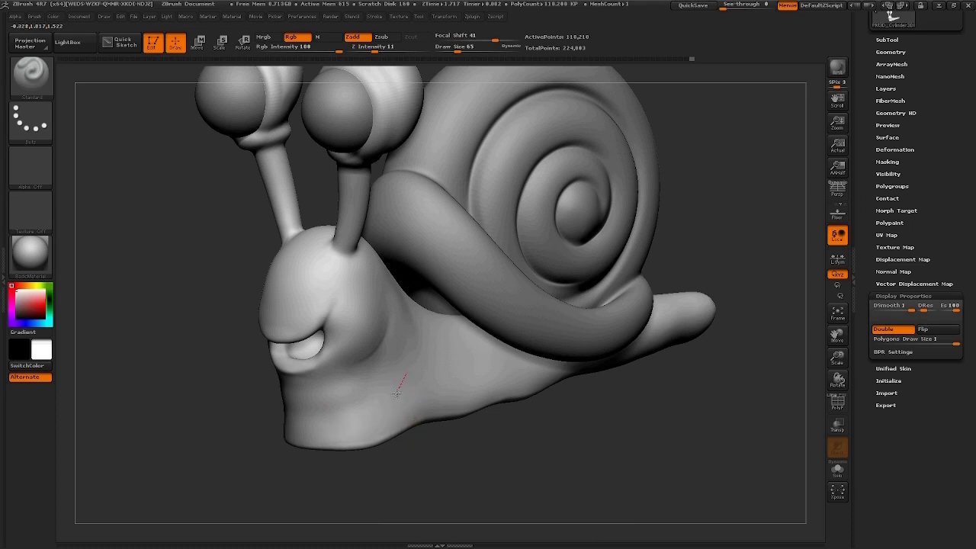
Step: At Draw Size 42, sculpt soft folds under the chin and Shift-smooth them into the neck
key(space)
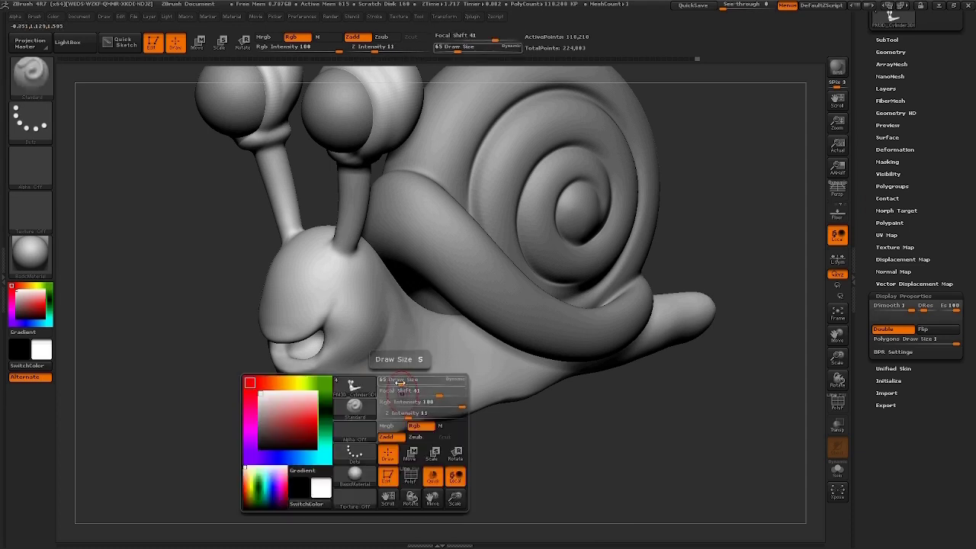
drag(413, 383, 392, 383)
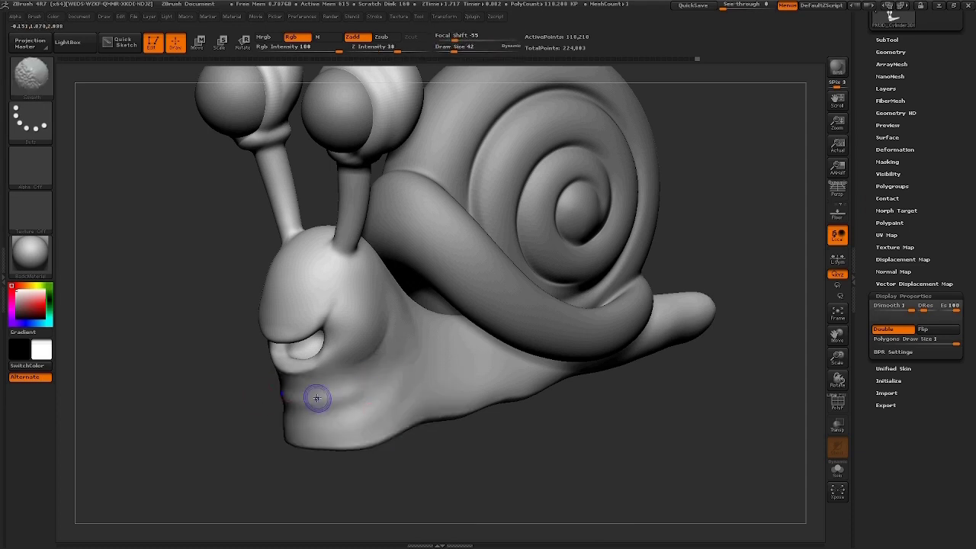
shift+drag(383, 401, 301, 431)
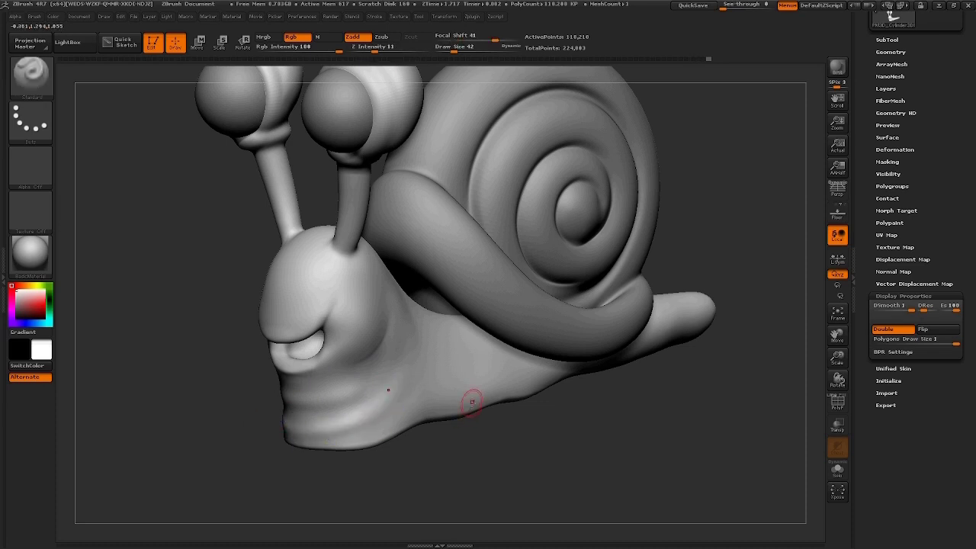
key(shift)
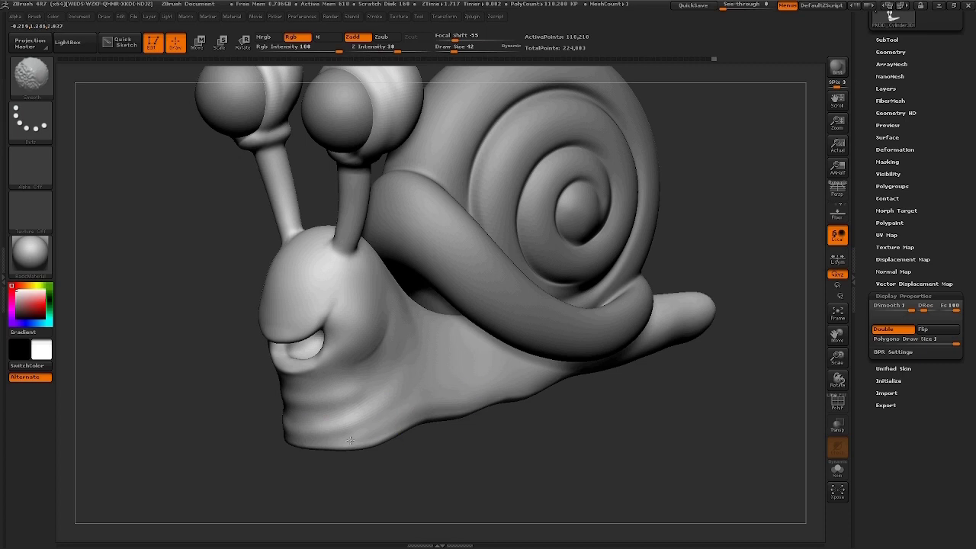
key(shift)
drag(523, 400, 406, 391)
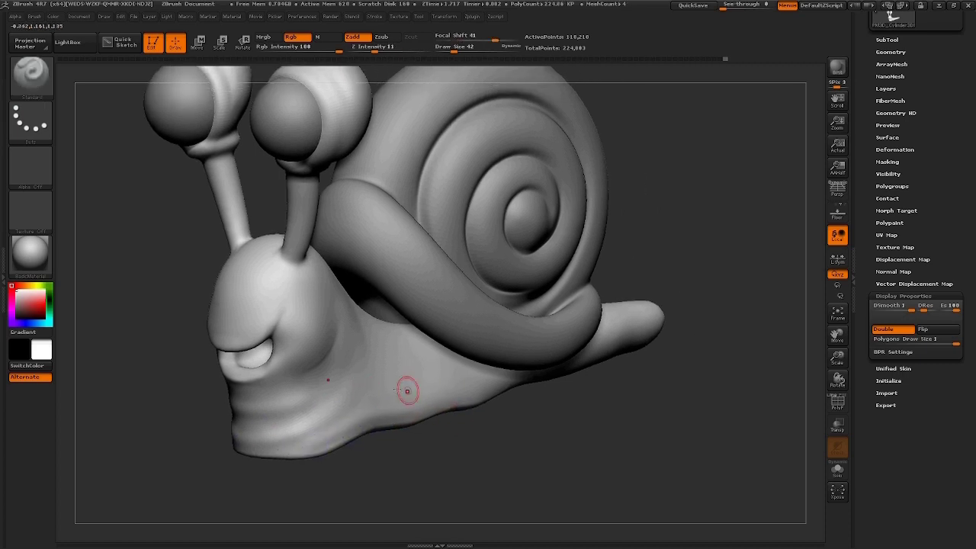
key(shift)
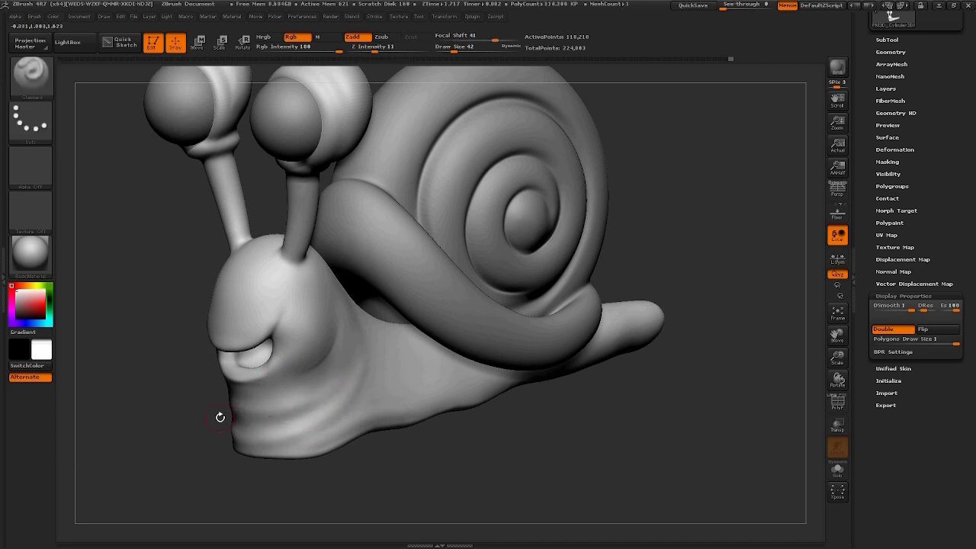
key(shift)
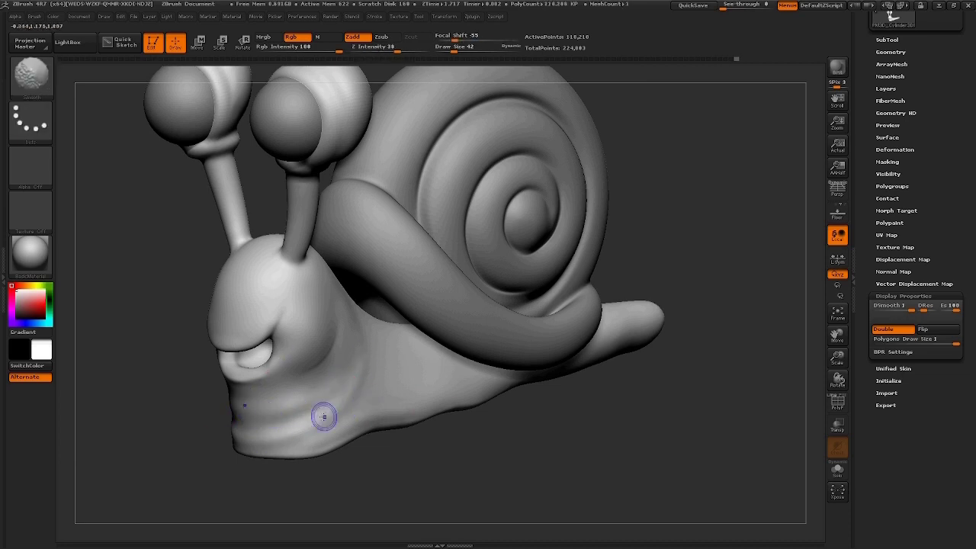
key(shift)
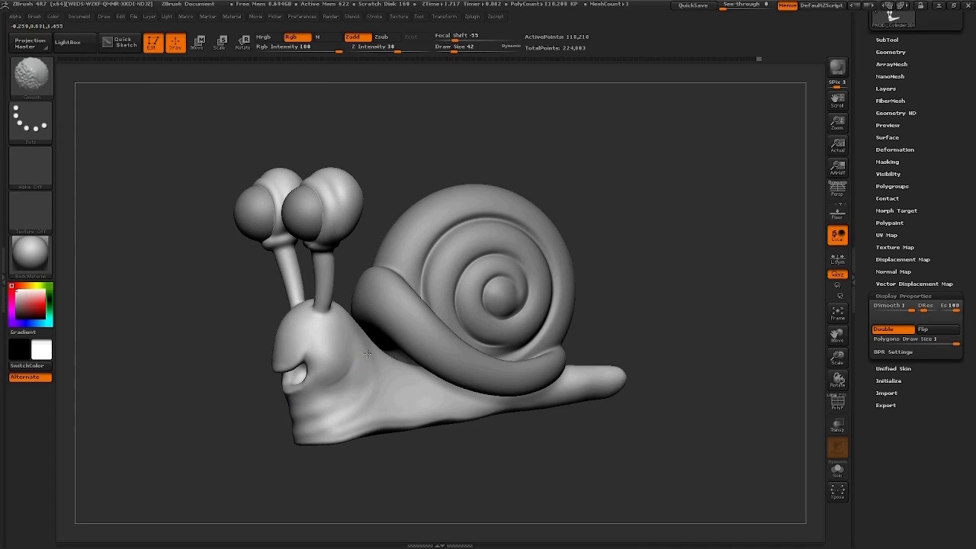
shift+drag(468, 431, 466, 439)
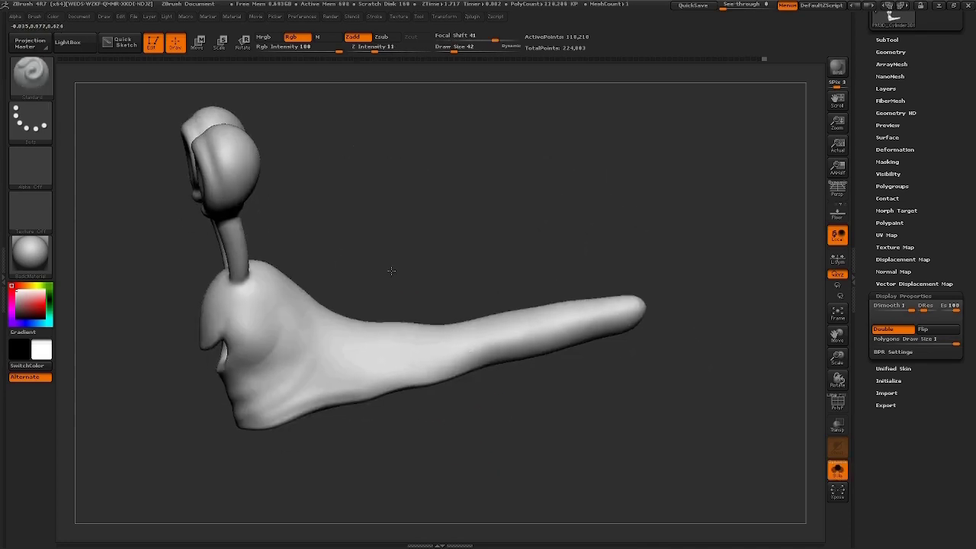
Step: Mask two round spots on the snail's body and invert the mask
ctrl+click(287, 300)
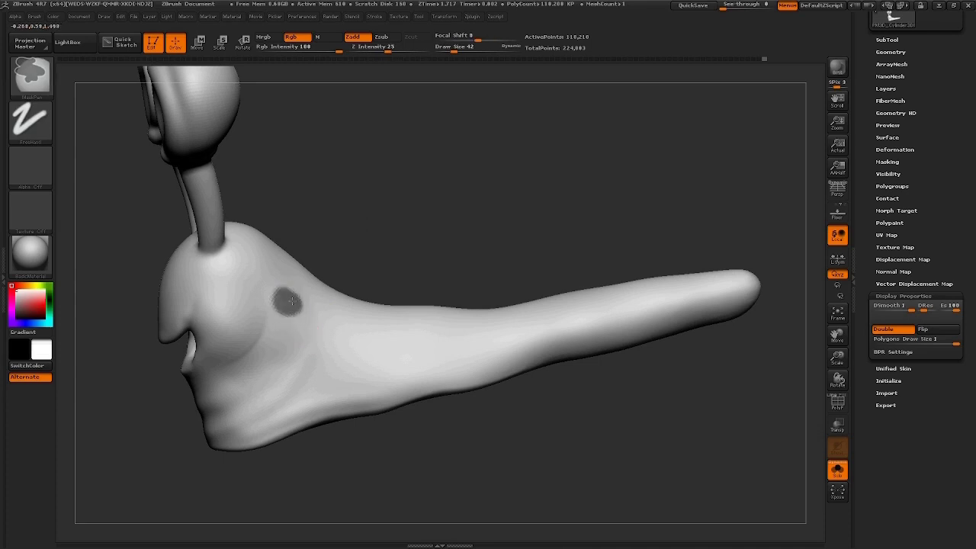
ctrl+click(333, 358)
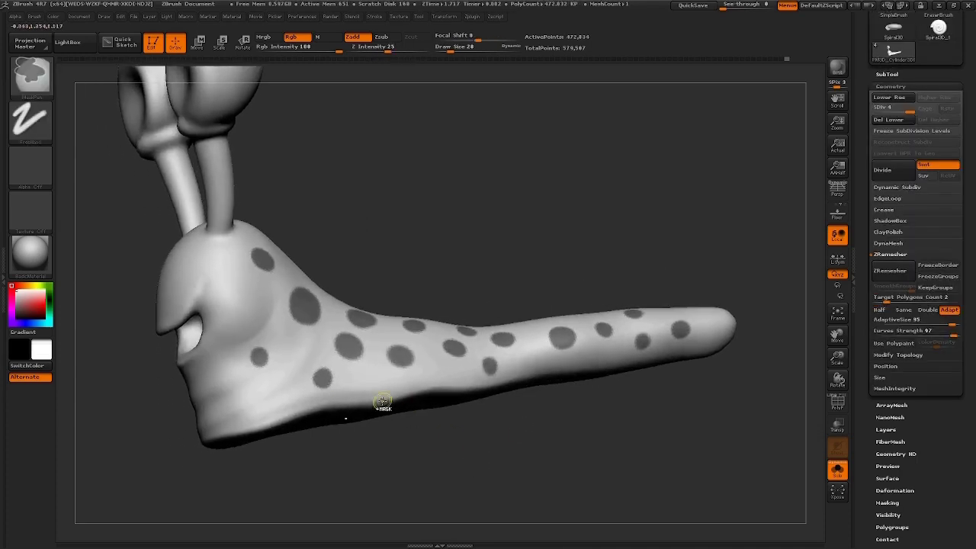
drag(397, 457, 499, 436)
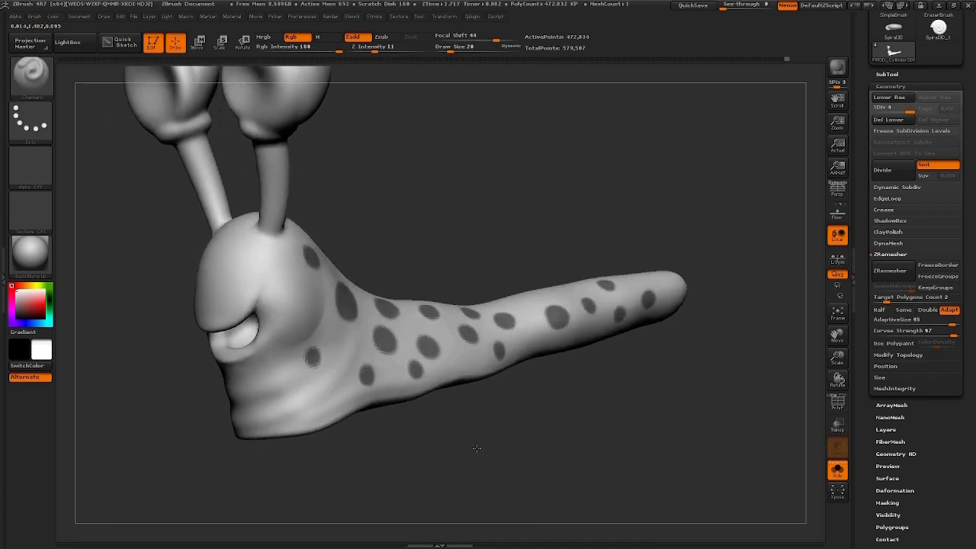
ctrl+click(498, 436)
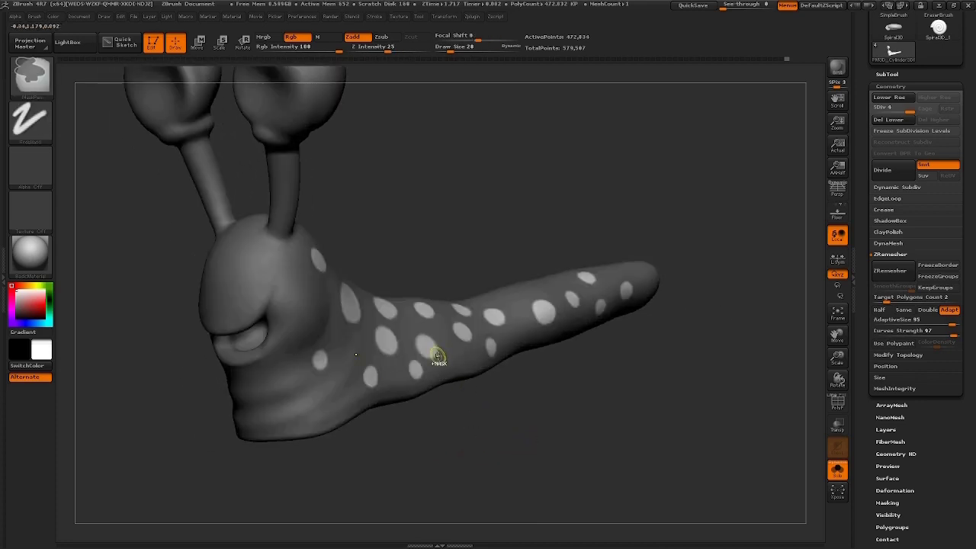
Step: Apply Deformation Inflate to push the unmasked spots out into rounded bumps
drag(557, 428, 532, 426)
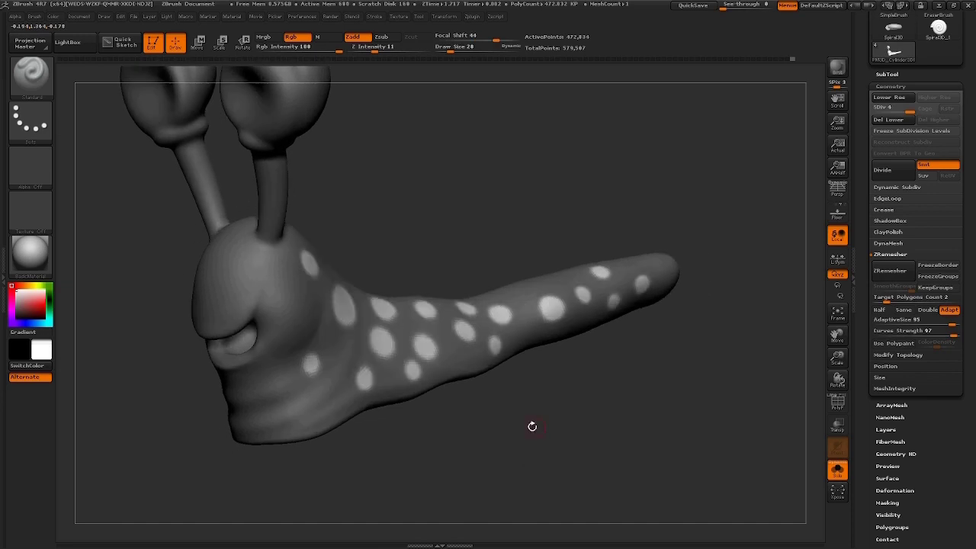
drag(627, 385, 799, 362)
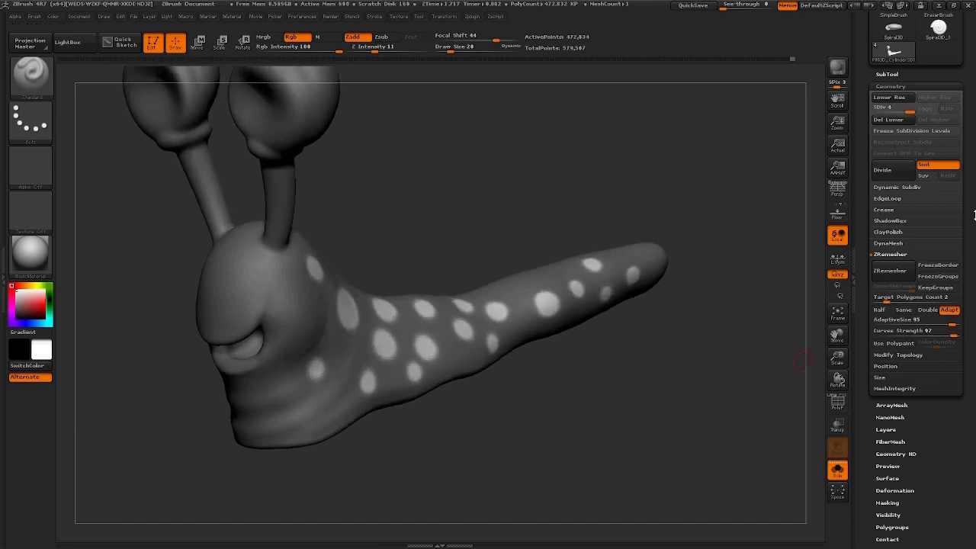
click(888, 86)
click(888, 184)
mouse_move(673, 401)
mouse_down()
mouse_move(620, 407)
mouse_move(630, 377)
mouse_move(758, 414)
mouse_up()
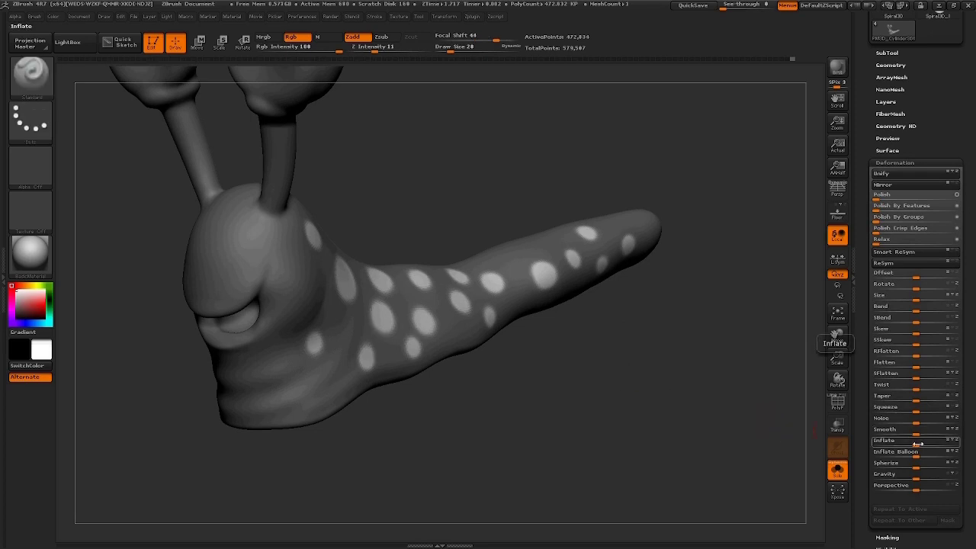
drag(918, 444, 919, 445)
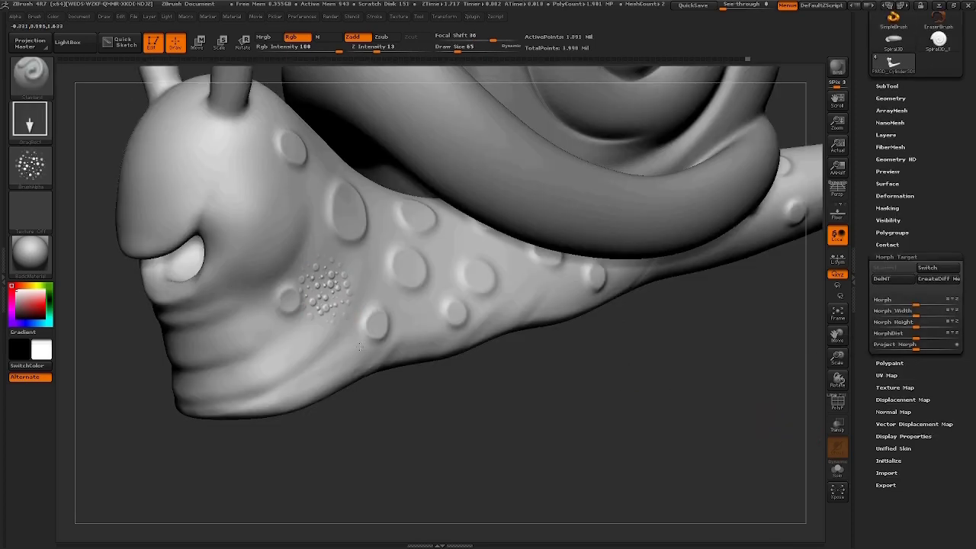
Step: Stamp tiny bumps over the cheek, upper cheek, near the eye, and around the mid-body spots
mouse_move(300, 229)
mouse_down()
mouse_move(313, 221)
mouse_move(283, 262)
mouse_move(283, 298)
mouse_up()
mouse_move(299, 259)
mouse_down()
mouse_move(271, 276)
mouse_move(283, 294)
mouse_up()
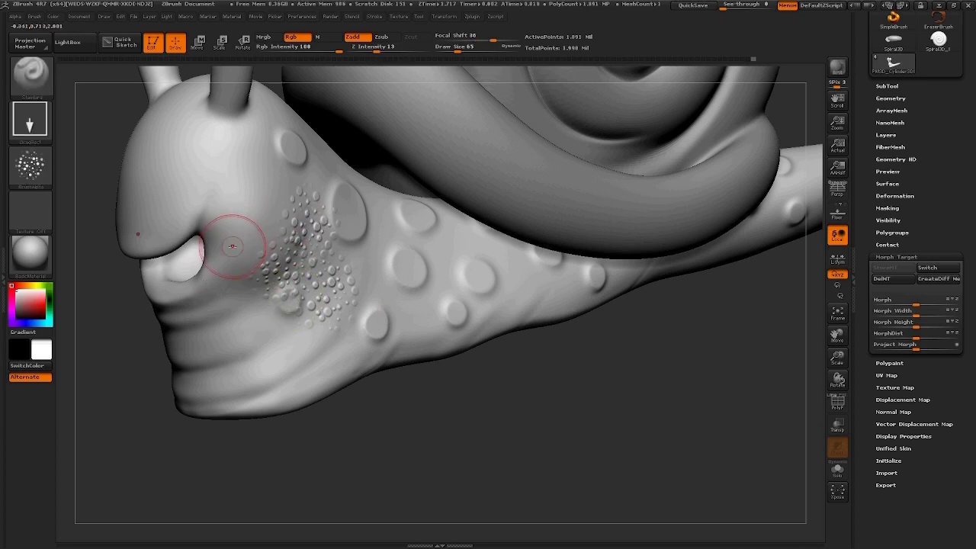
mouse_move(232, 245)
mouse_down()
mouse_move(266, 202)
mouse_move(240, 190)
mouse_move(282, 195)
mouse_move(284, 163)
mouse_up()
mouse_move(275, 301)
mouse_down()
mouse_move(233, 324)
mouse_move(339, 364)
mouse_up()
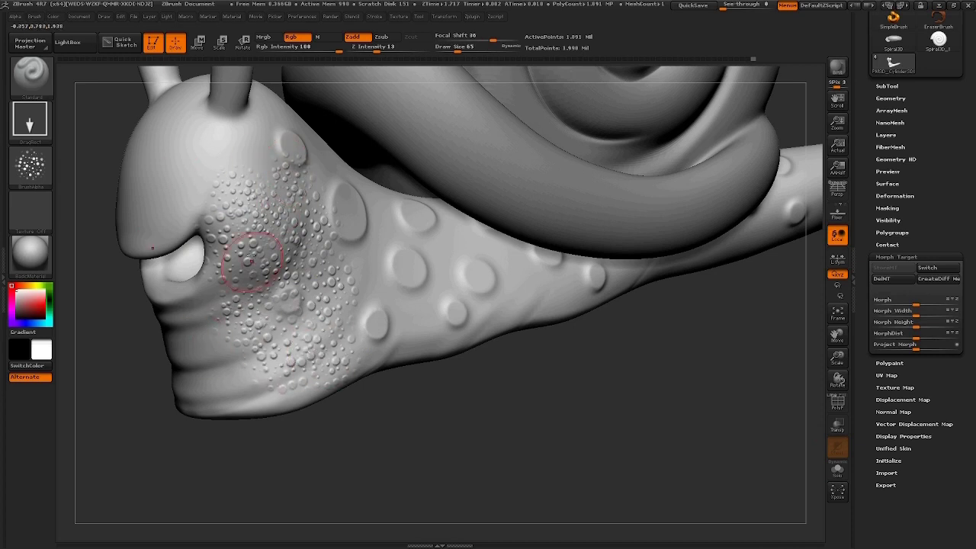
mouse_move(370, 261)
mouse_down()
mouse_move(366, 282)
mouse_move(414, 311)
mouse_up()
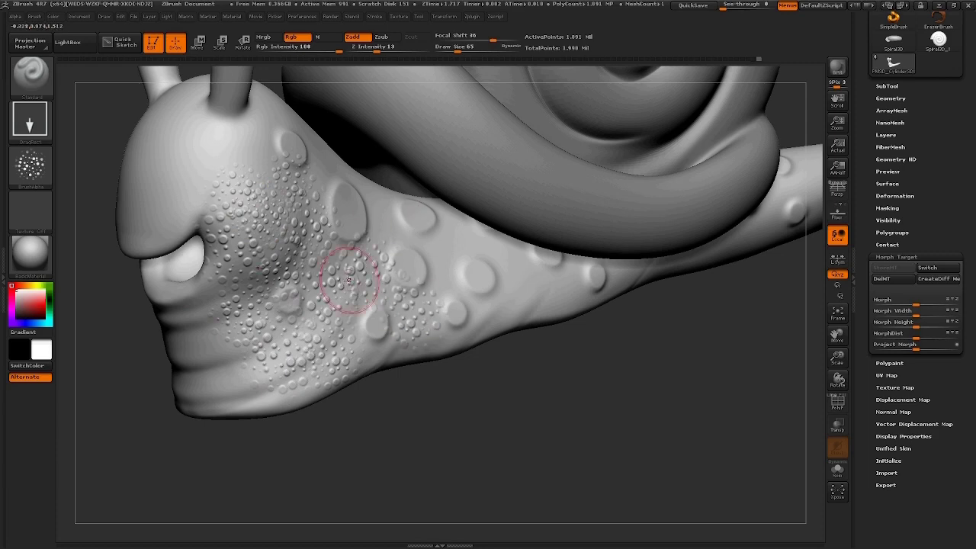
drag(359, 339, 381, 320)
drag(454, 309, 431, 275)
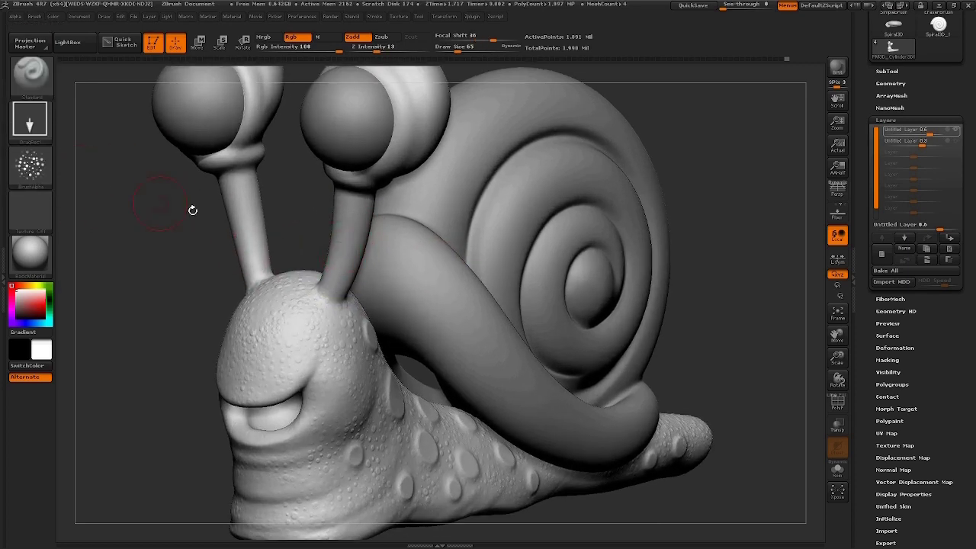
Step: Lower Z Intensity to 4 and delete the body's stored morph target
drag(363, 47, 356, 47)
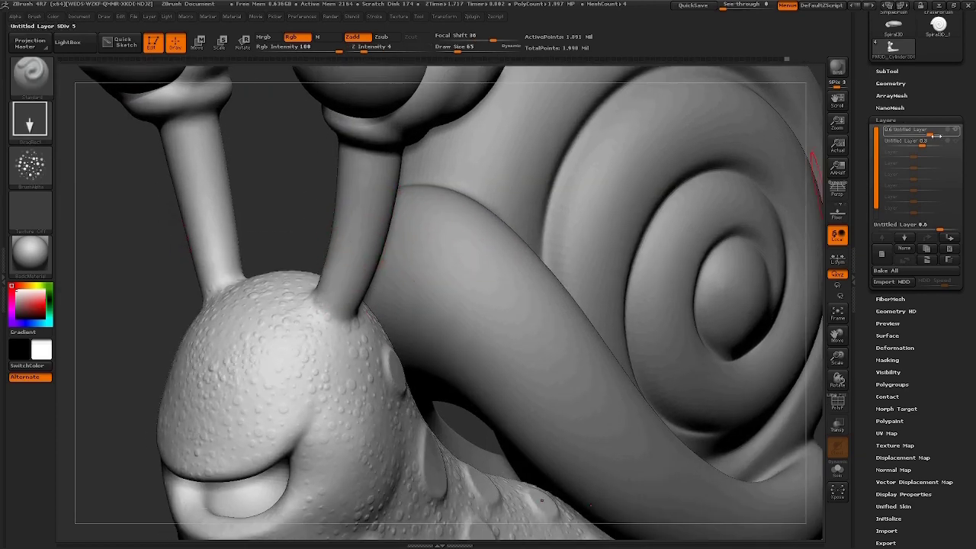
click(886, 120)
click(894, 305)
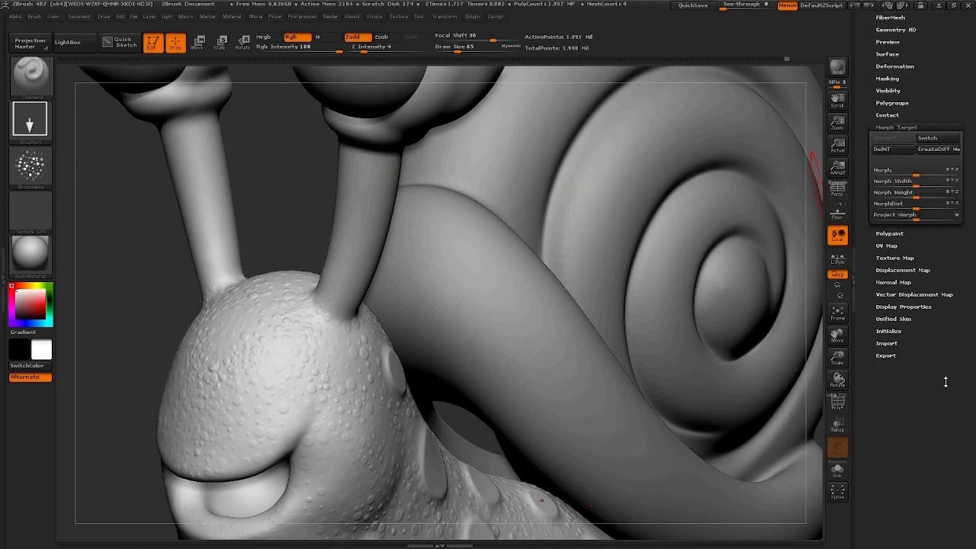
drag(951, 111, 947, 138)
click(882, 204)
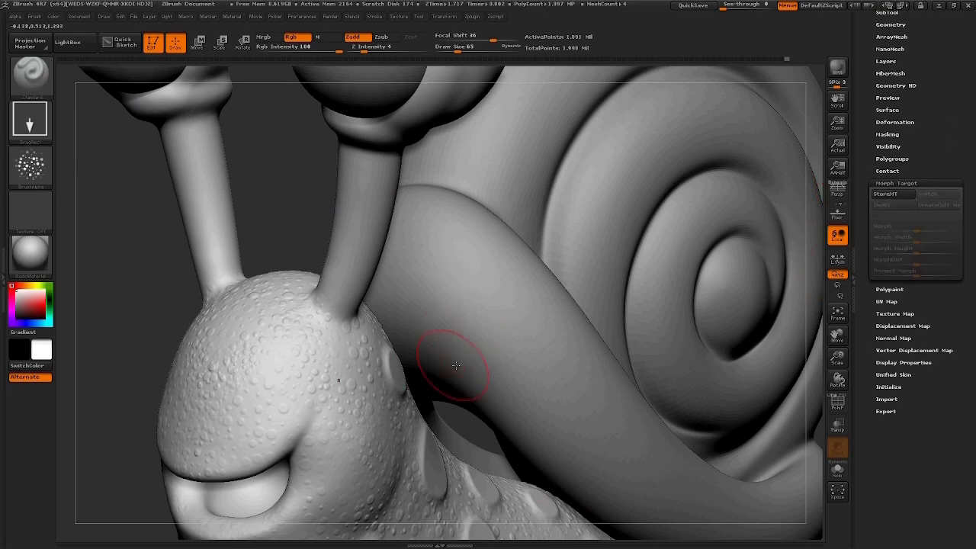
key(f)
Step: Add a new sculpt layer, Untitled Layer 1, to the body's layer stack
drag(878, 34, 879, 178)
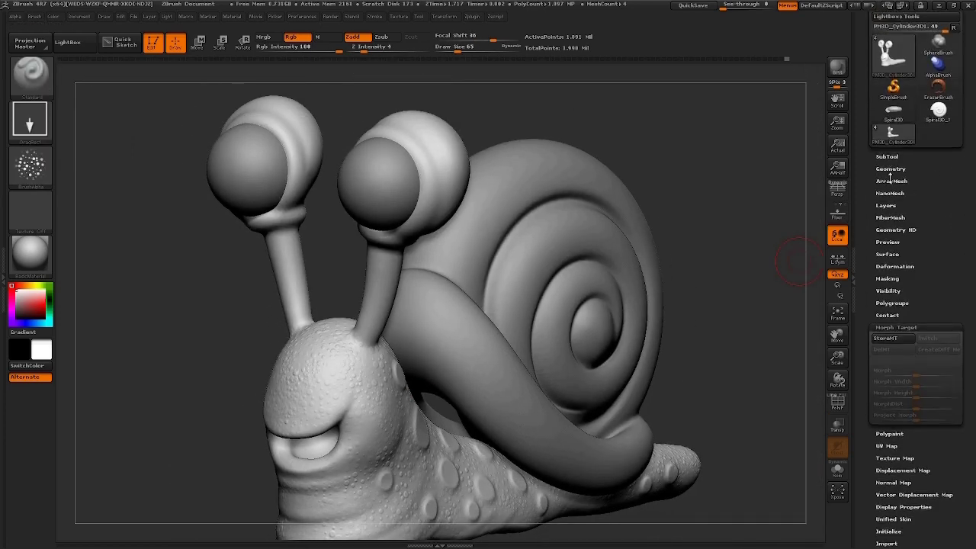
click(885, 204)
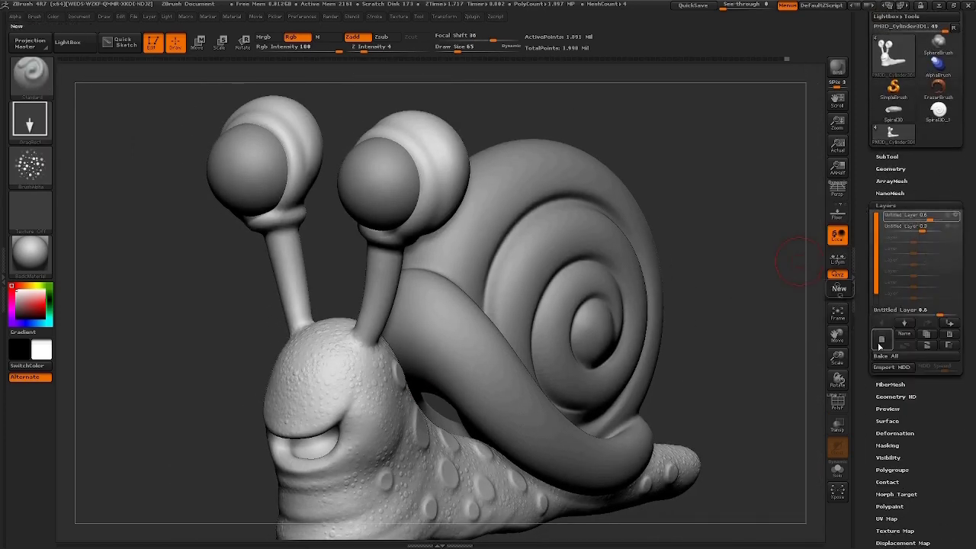
click(881, 340)
drag(686, 357, 711, 348)
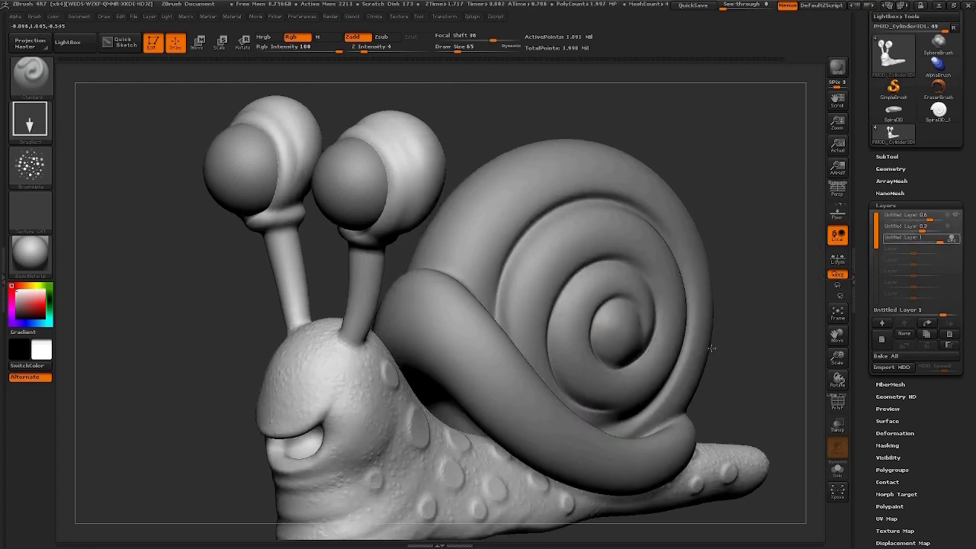
alt+drag(341, 327, 374, 291)
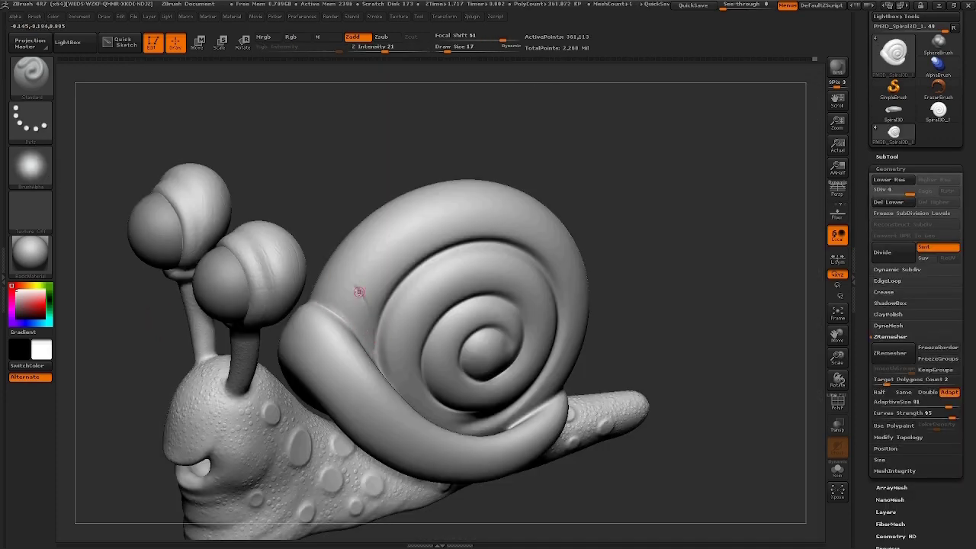
Step: Divide the shell to SDiv 5 (about 1.444 million points) and quick-save the project
key(shift)
key(shift)
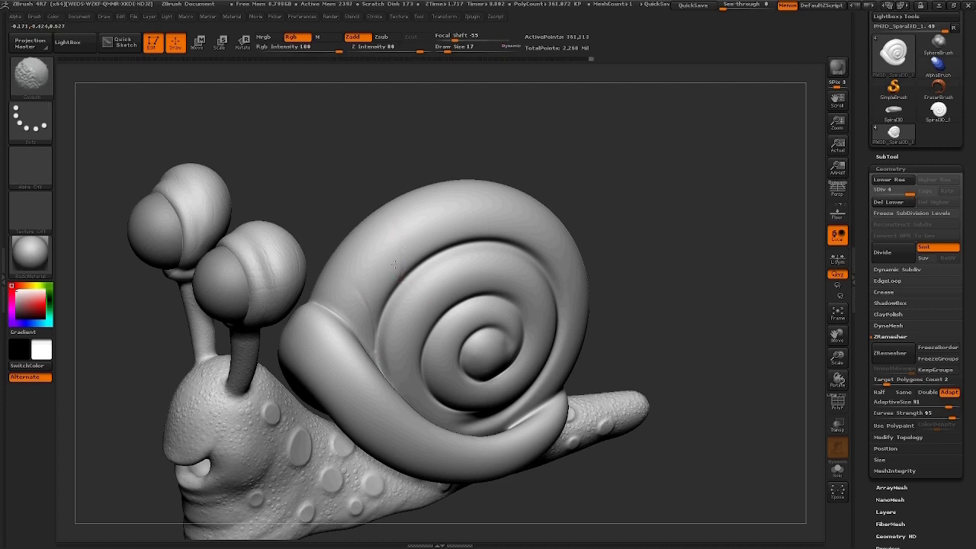
key(ctrl+d)
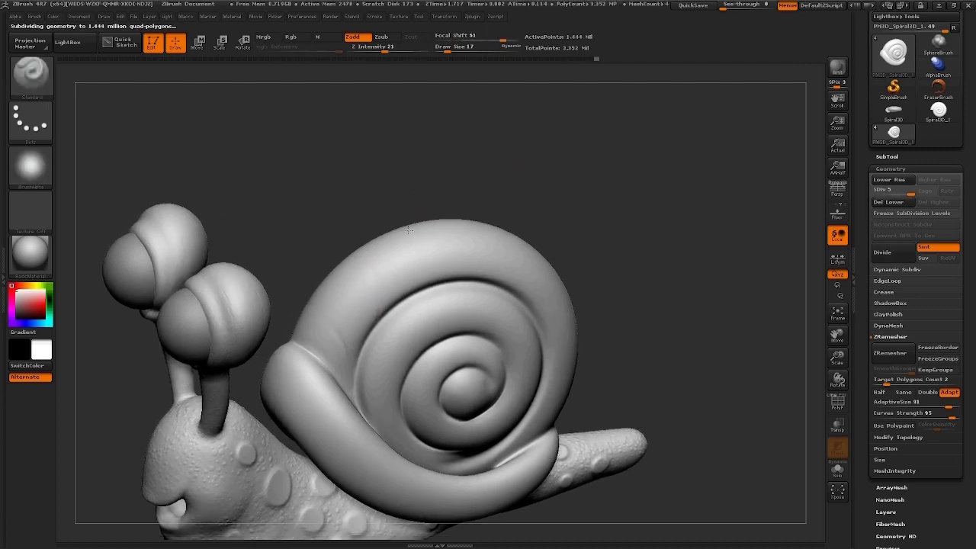
key(shift)
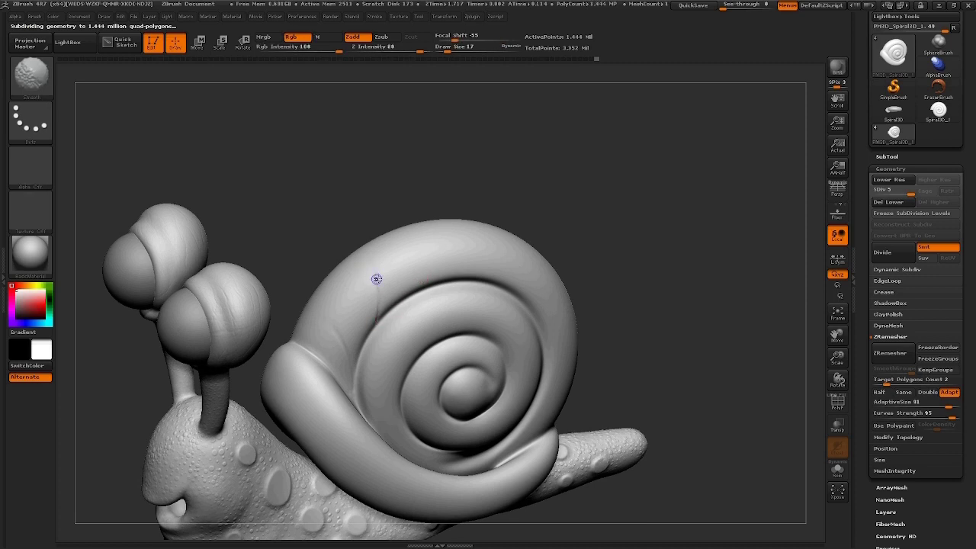
key(ctrl+s)
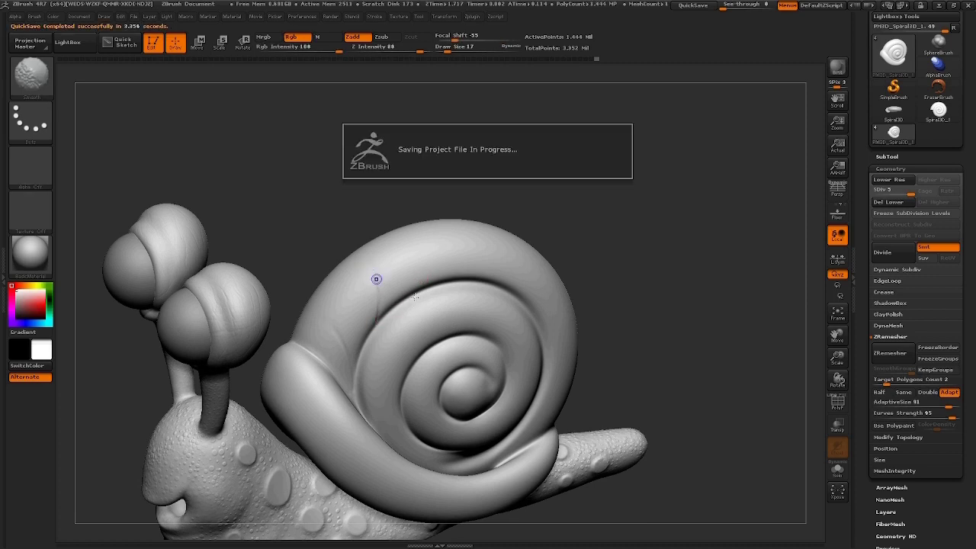
drag(466, 242, 428, 295)
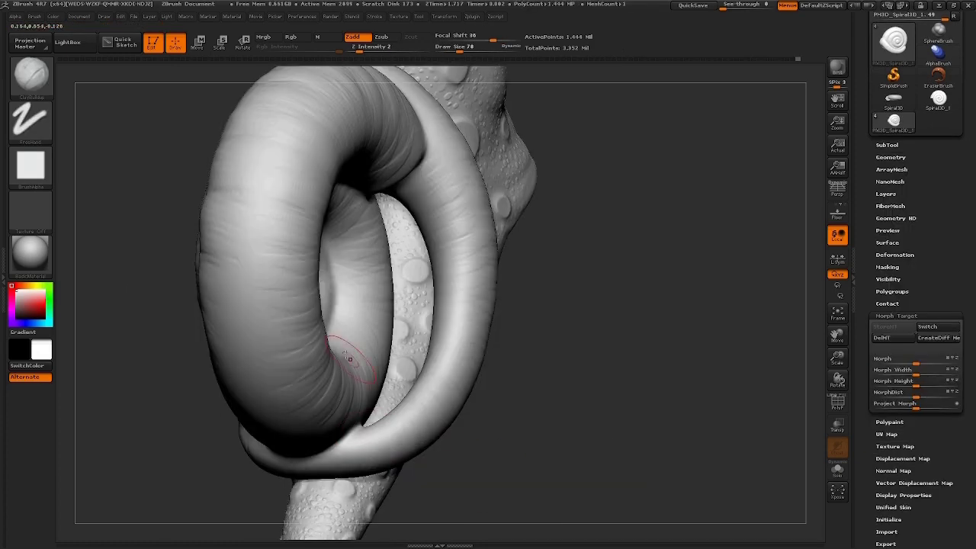
drag(349, 358, 305, 289)
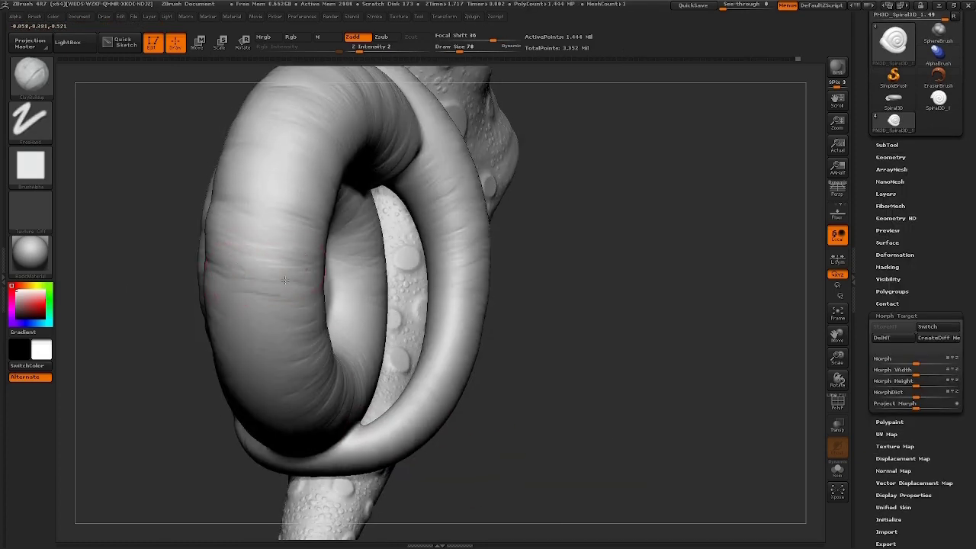
Step: Rotate the snail to view the shell rim, its side, and the spiral's top and front
drag(168, 392, 266, 305)
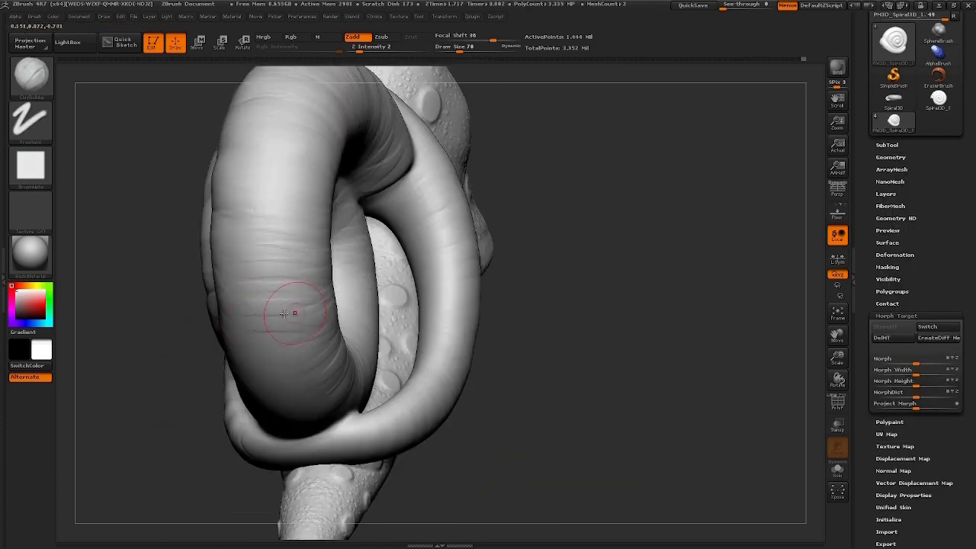
mouse_move(233, 375)
mouse_down()
mouse_move(359, 364)
mouse_move(513, 408)
mouse_move(381, 342)
mouse_move(295, 360)
mouse_up()
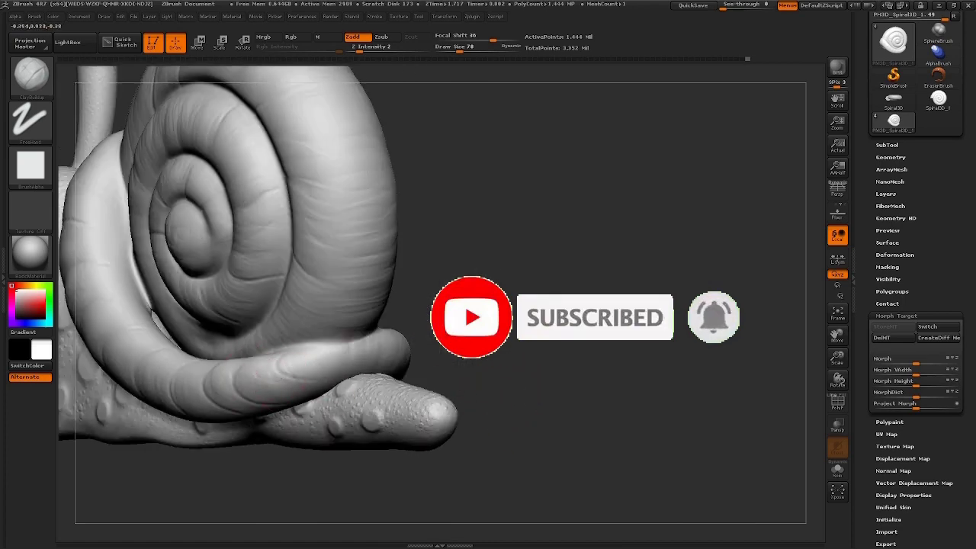
mouse_move(528, 347)
mouse_down()
mouse_move(196, 366)
mouse_move(381, 392)
mouse_move(577, 344)
mouse_move(199, 248)
mouse_up()
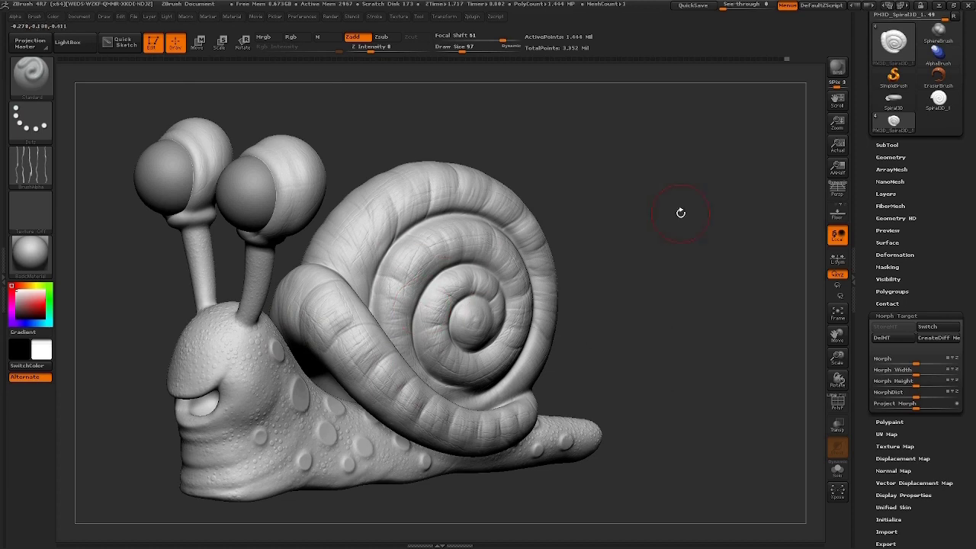
drag(681, 213, 377, 226)
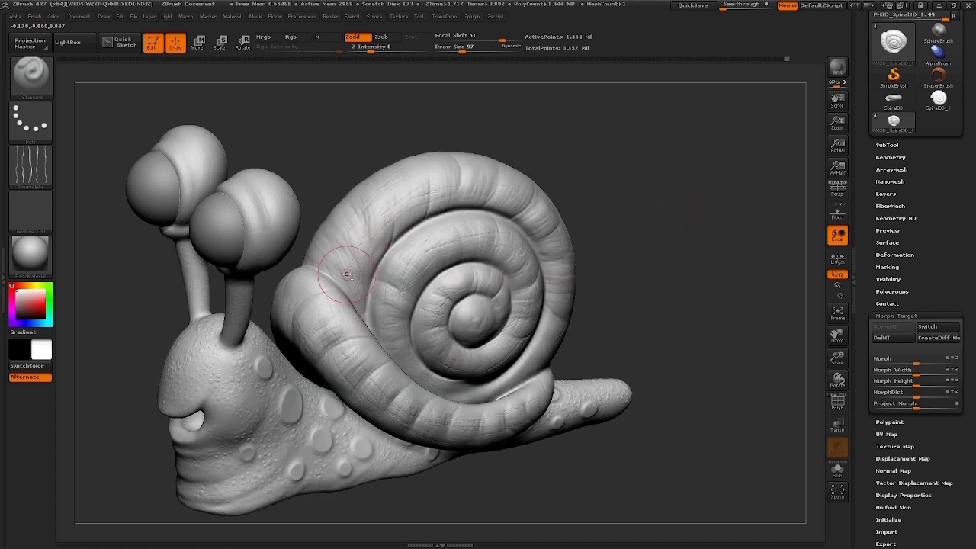